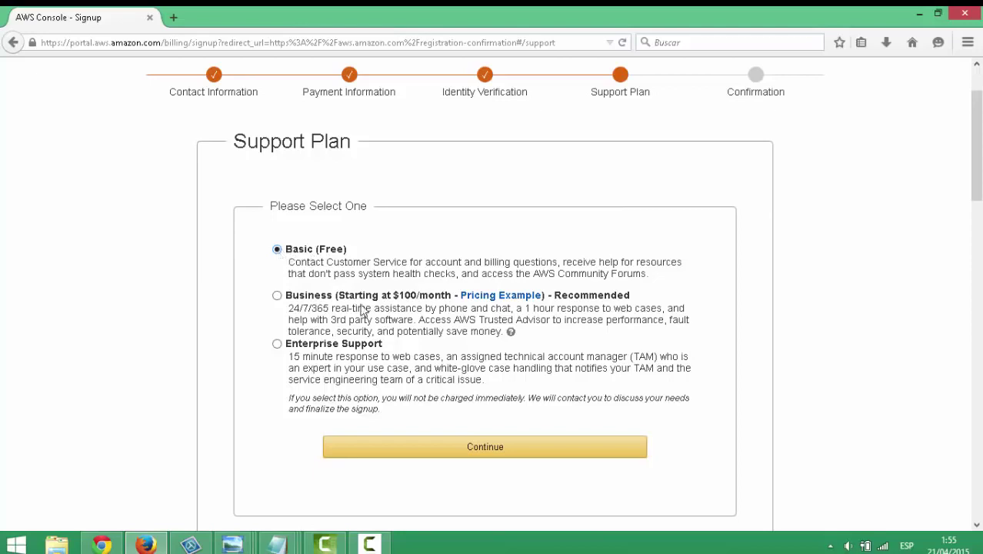
- Confirm the Basic (Free) support plan and sign in to the Management Console as a returning user with the account password
click(495, 445)
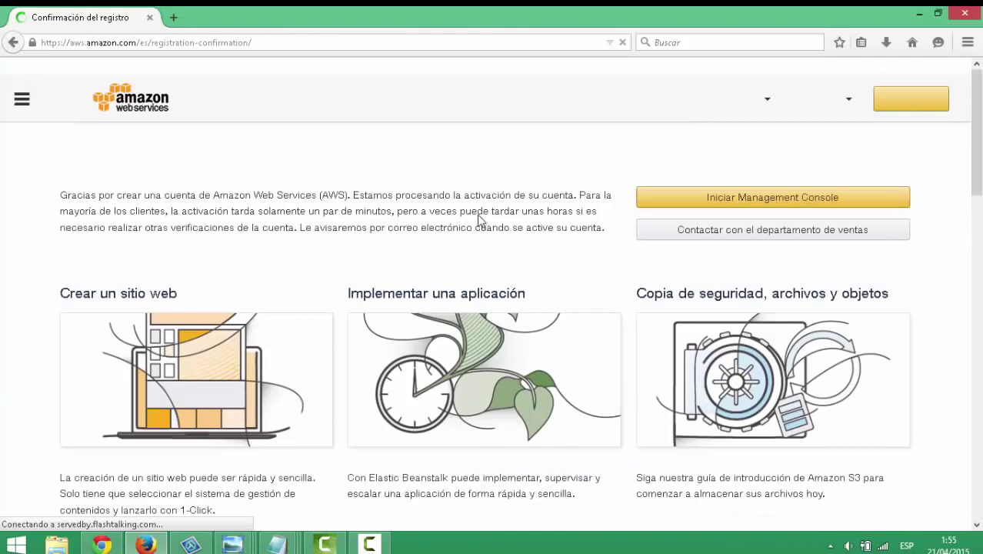
click(767, 202)
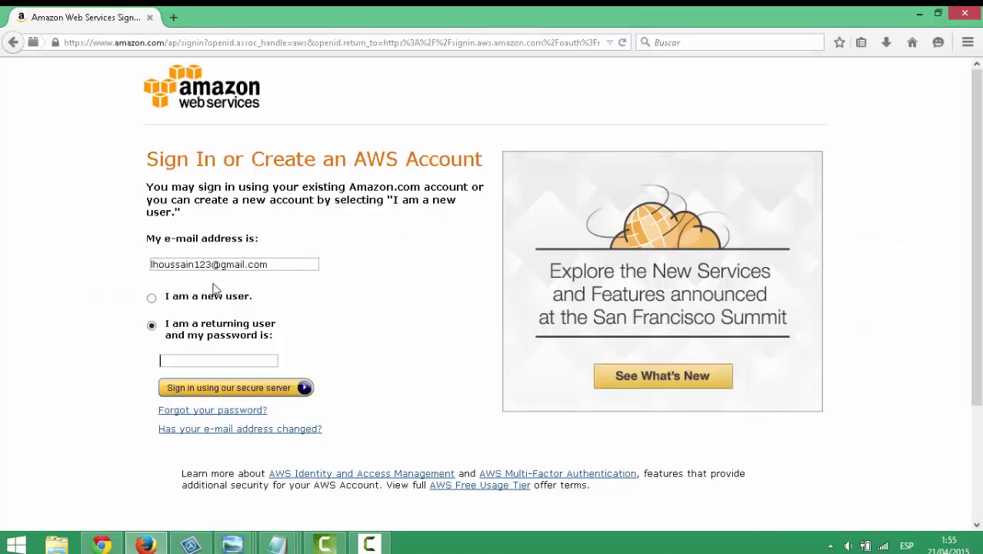
text(••••••)
click(229, 391)
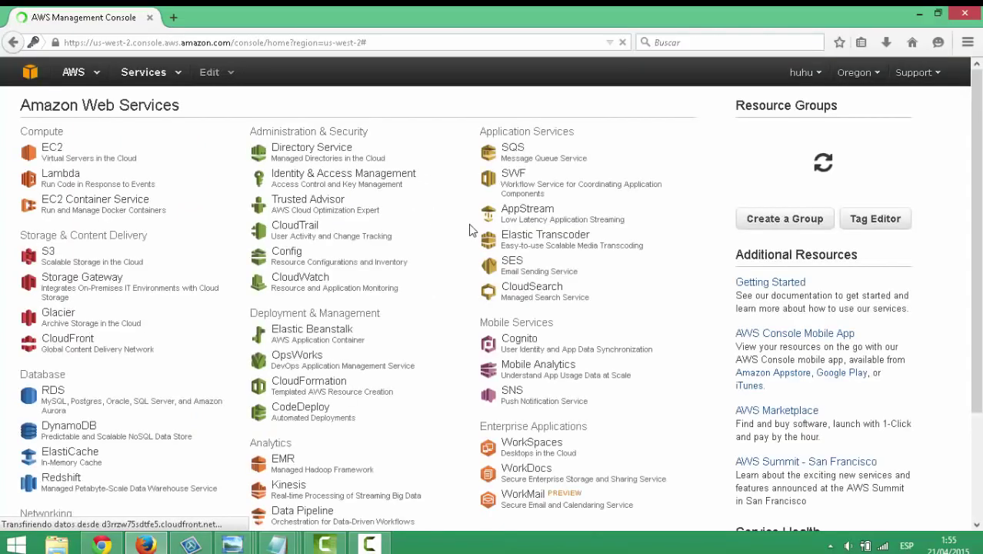
- Open the EC2 dashboard from the list of Amazon Web Services
click(92, 165)
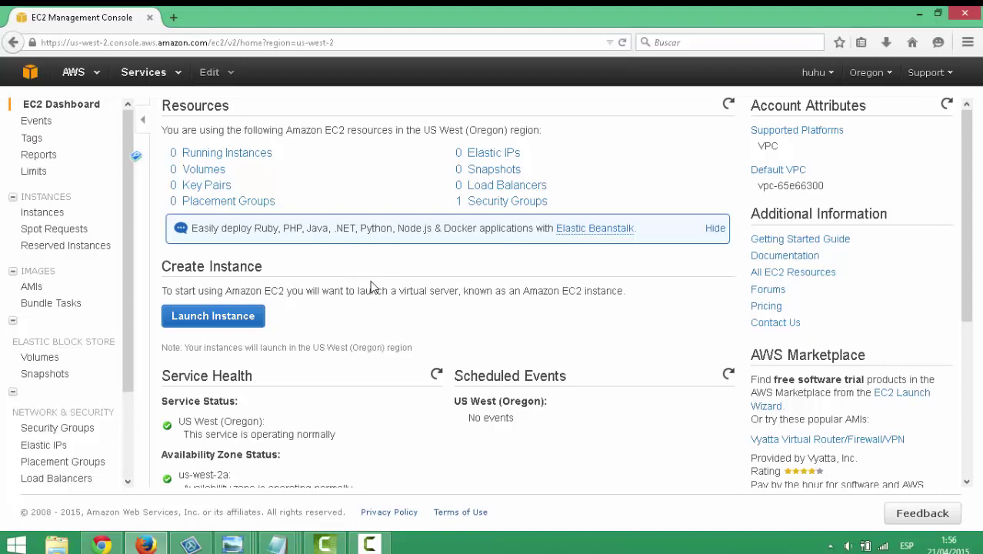
scroll(371, 286, down, 1)
scroll(374, 285, up, 1)
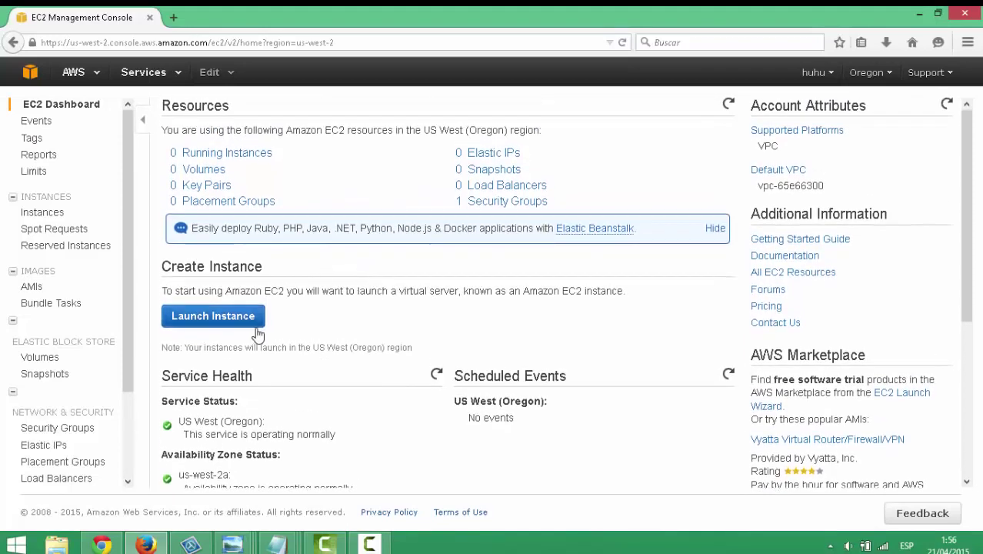
click(14, 45)
click(74, 162)
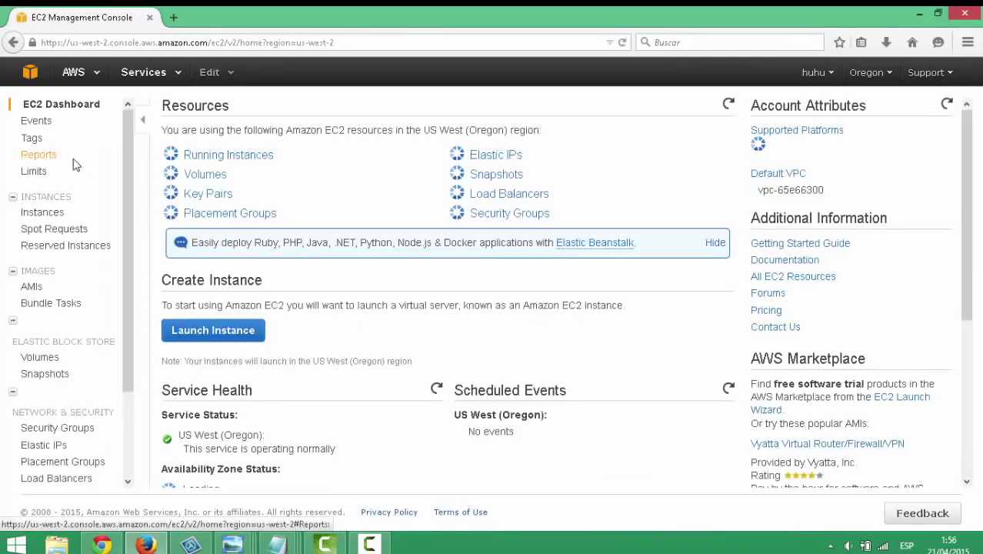
- Start launching an EC2 instance and select the Microsoft Windows Server 2012 R2 Base machine image
click(222, 321)
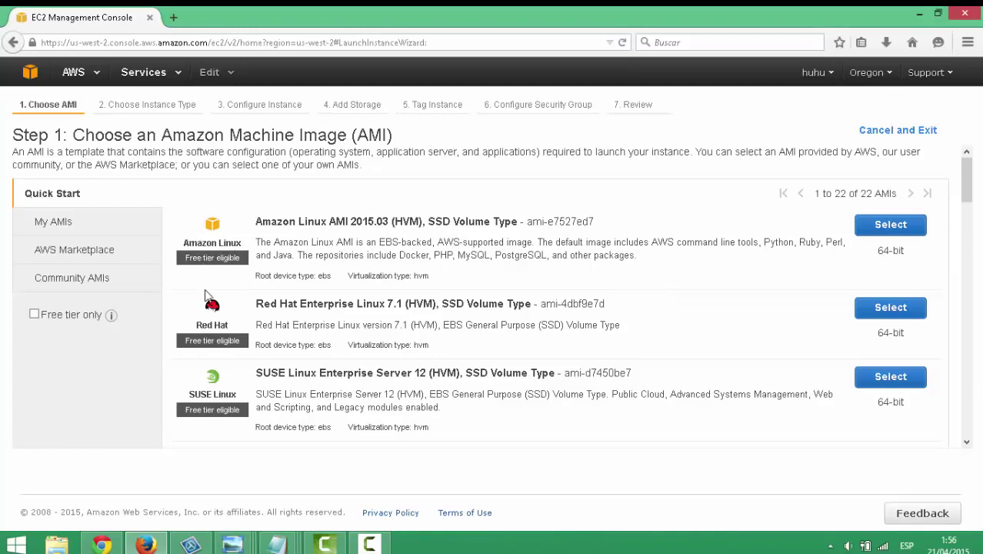
scroll(214, 323, down, 3)
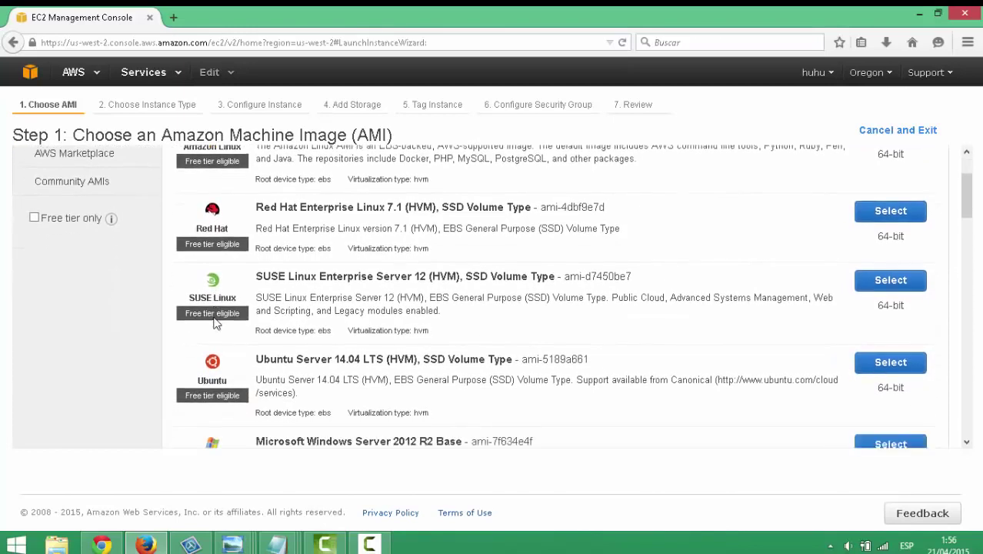
scroll(231, 315, down, 1)
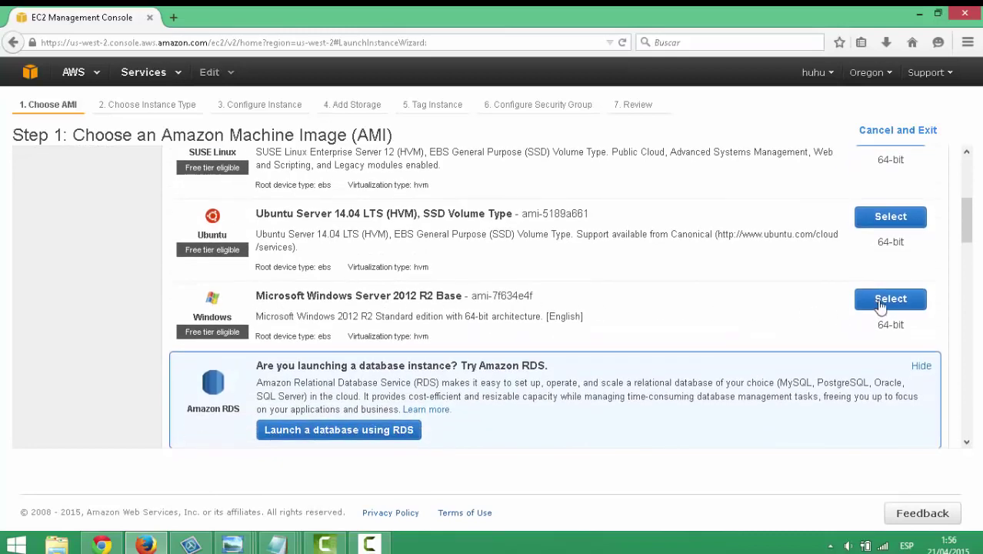
scroll(469, 314, down, 3)
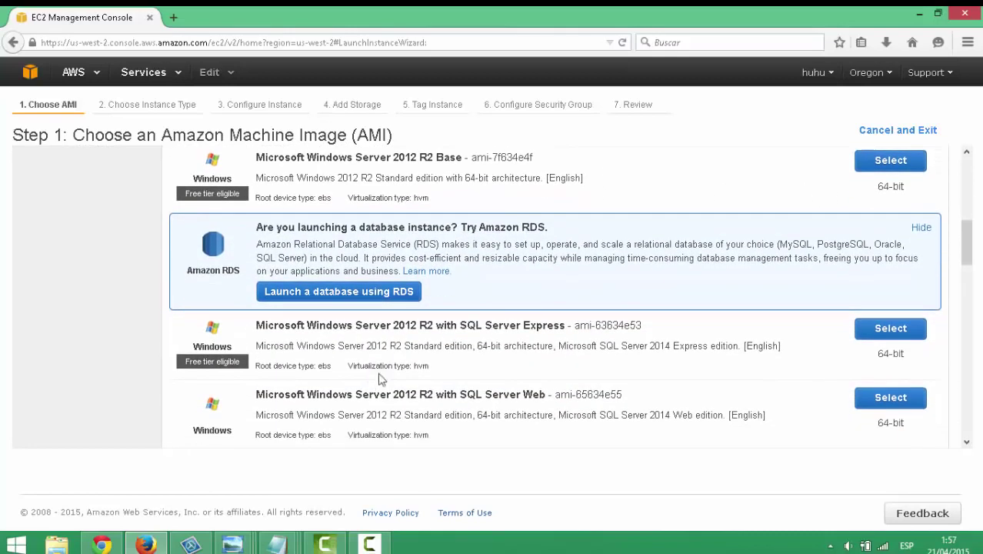
scroll(373, 377, up, 3)
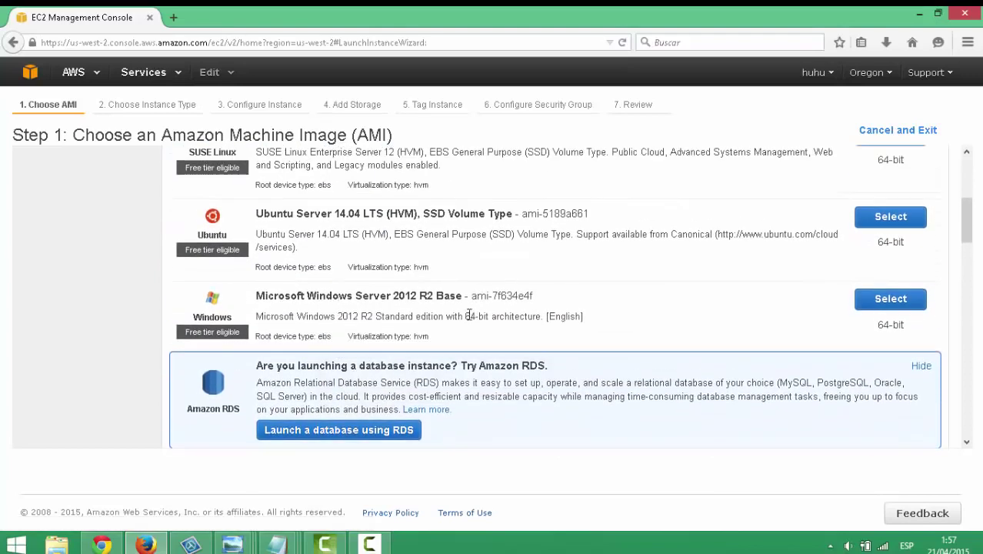
click(884, 300)
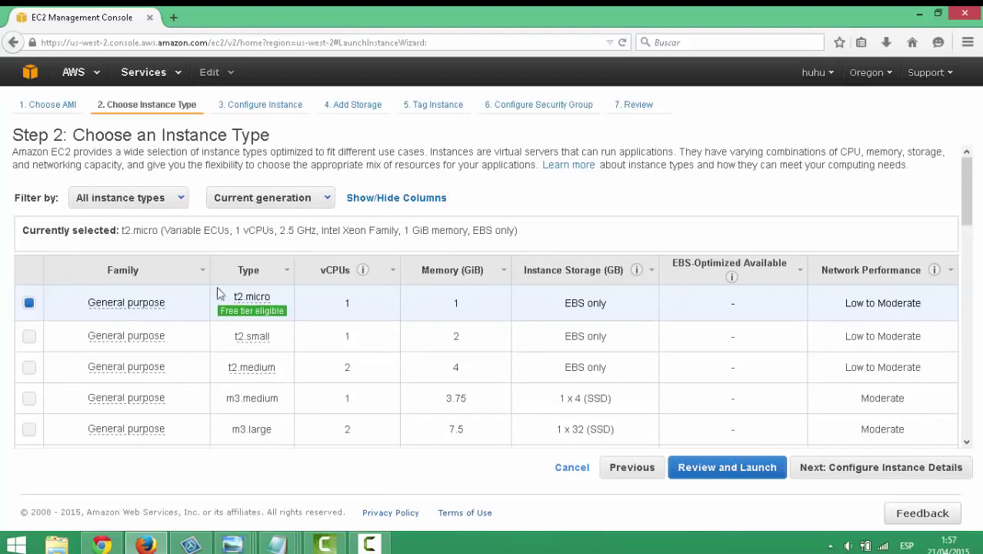
- Keep the free-tier t2.micro instance type and proceed to the launch review
mouse_move(249, 293)
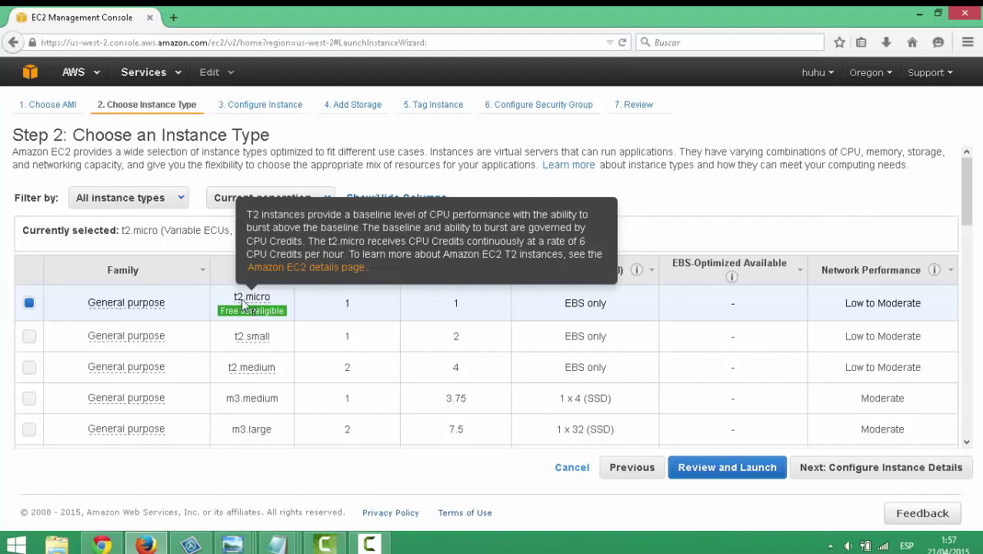
mouse_move(250, 315)
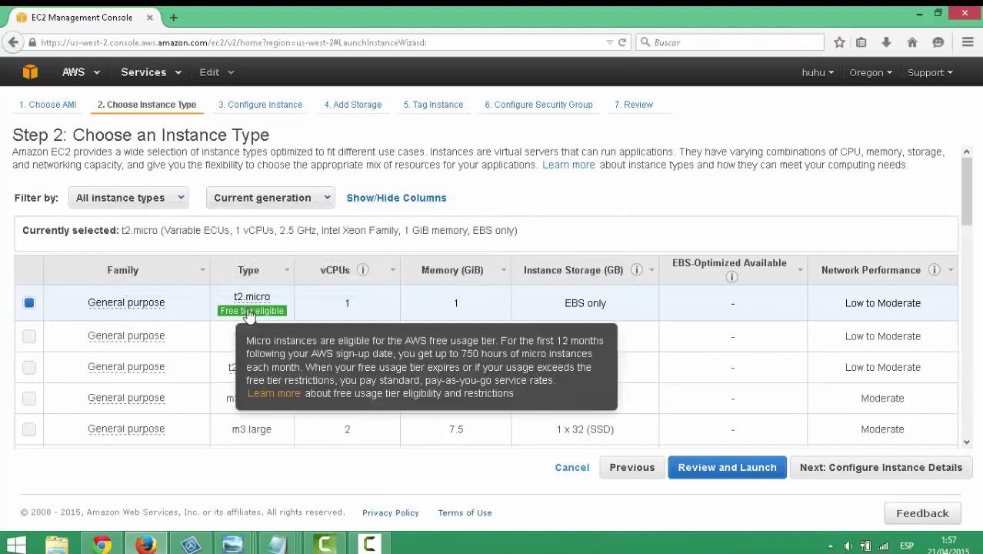
click(747, 473)
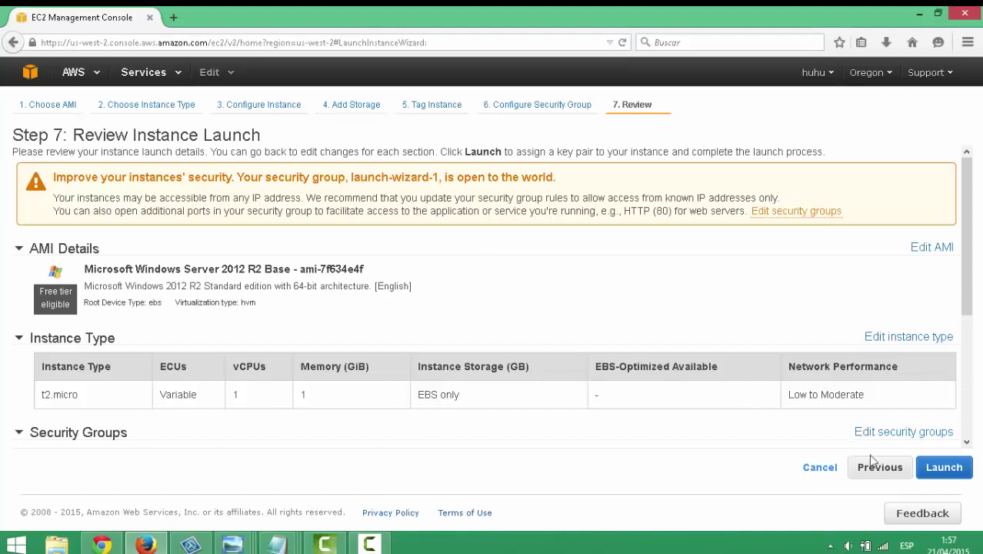
- Proceed with the launch, create a new named key pair, and download its private key file, opening it in Notepad
click(938, 471)
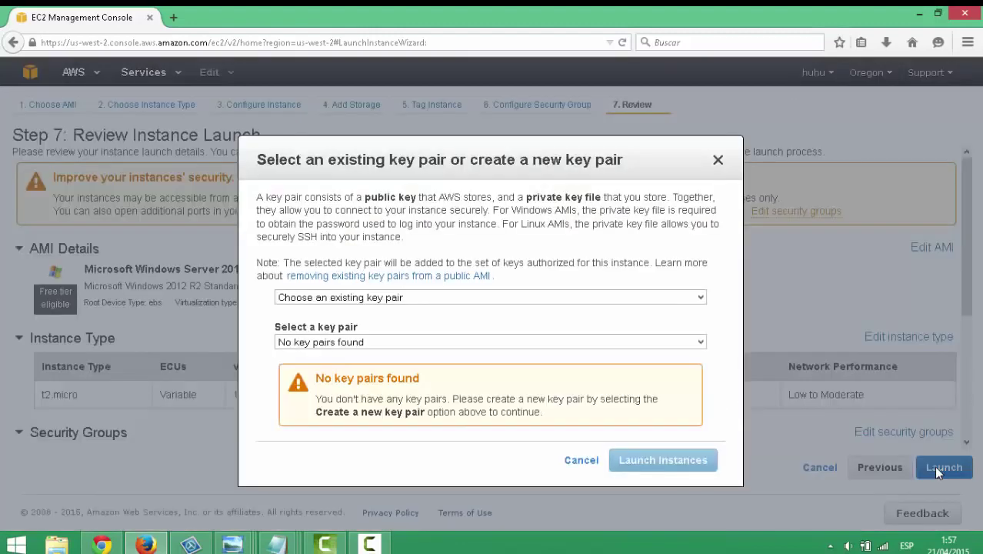
click(701, 298)
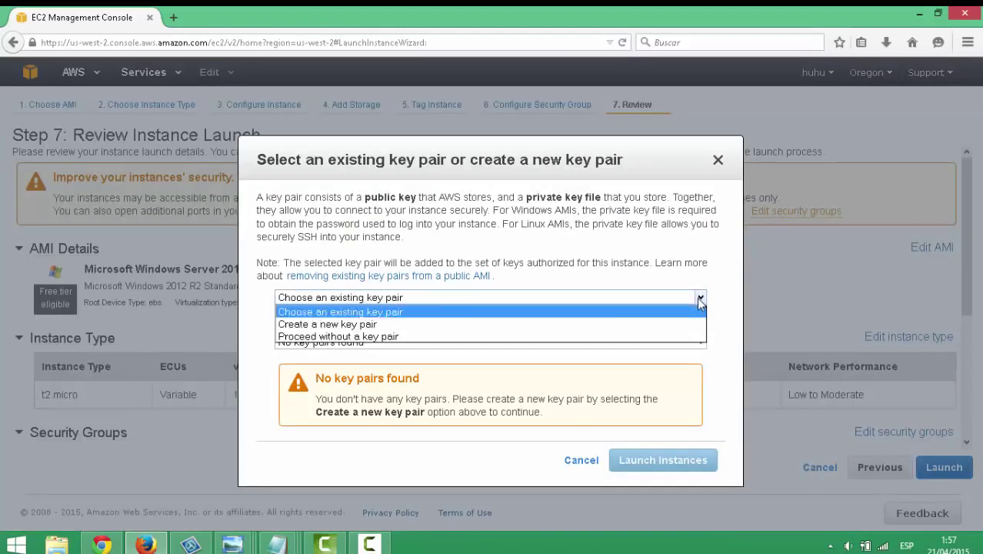
click(374, 324)
click(356, 344)
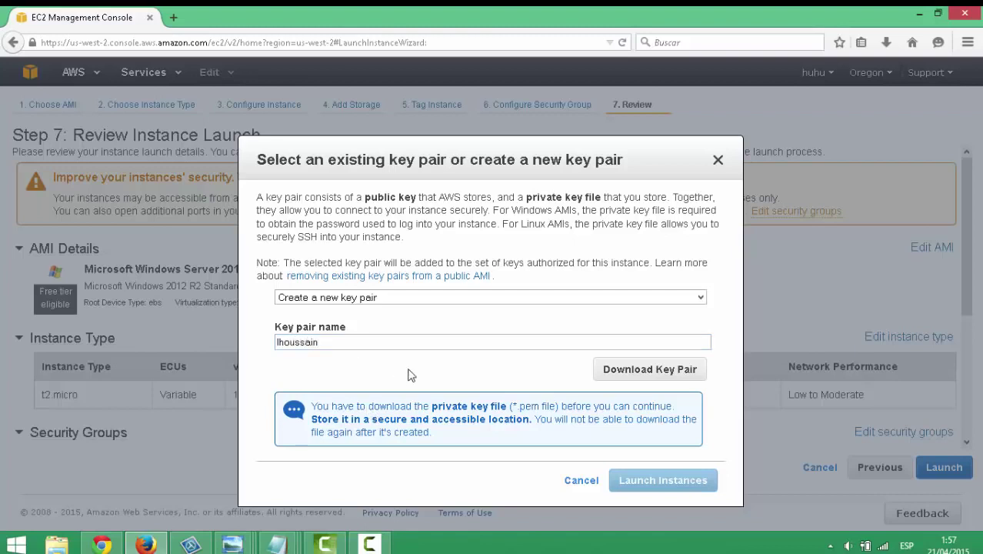
click(647, 376)
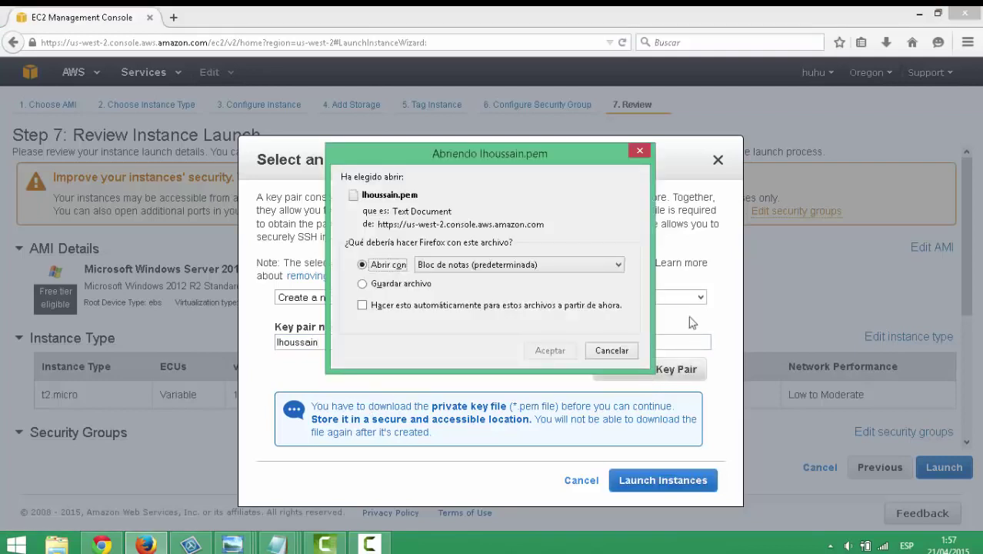
click(551, 349)
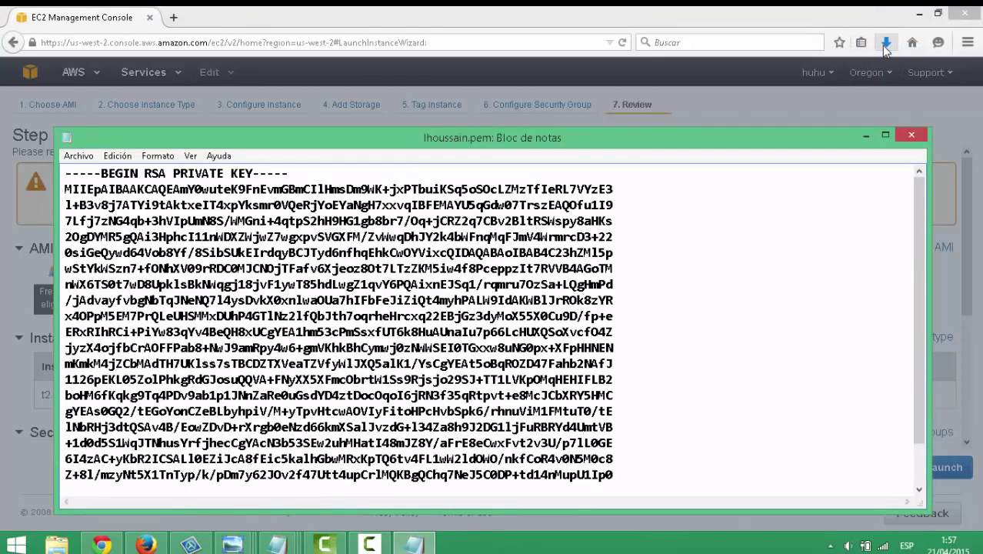
- Copy the downloaded private key .pem file from the Firefox downloads into the Música folder in File Explorer
click(885, 44)
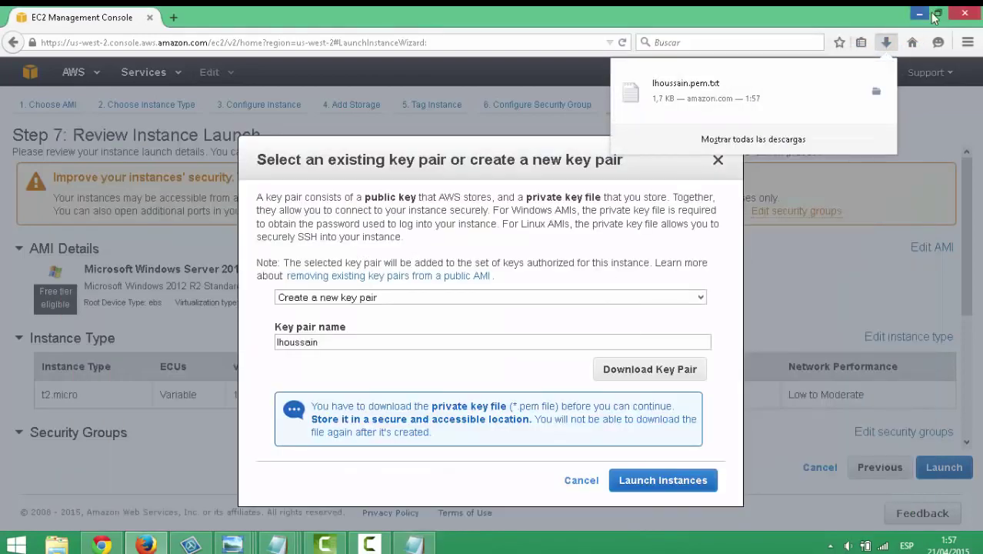
click(837, 20)
key(super+e)
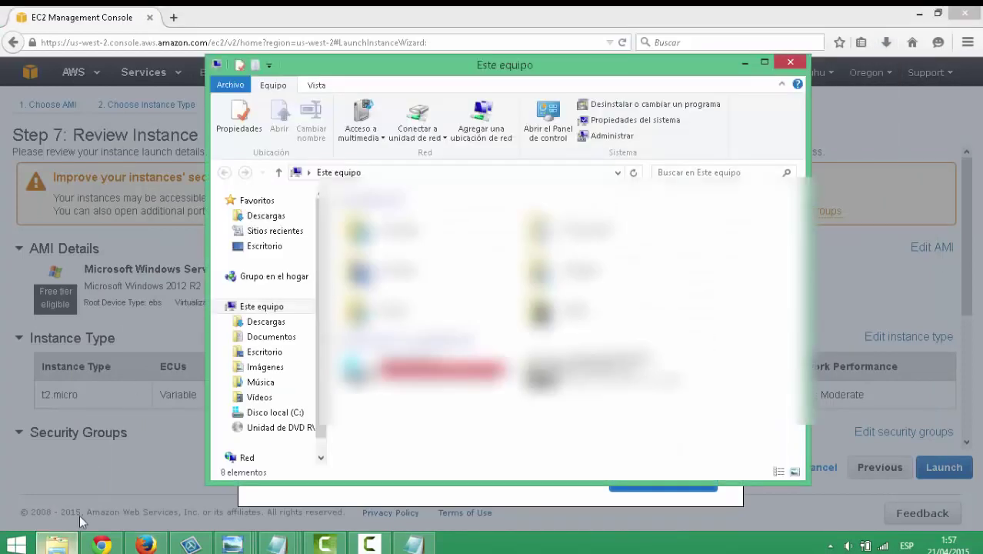
click(262, 385)
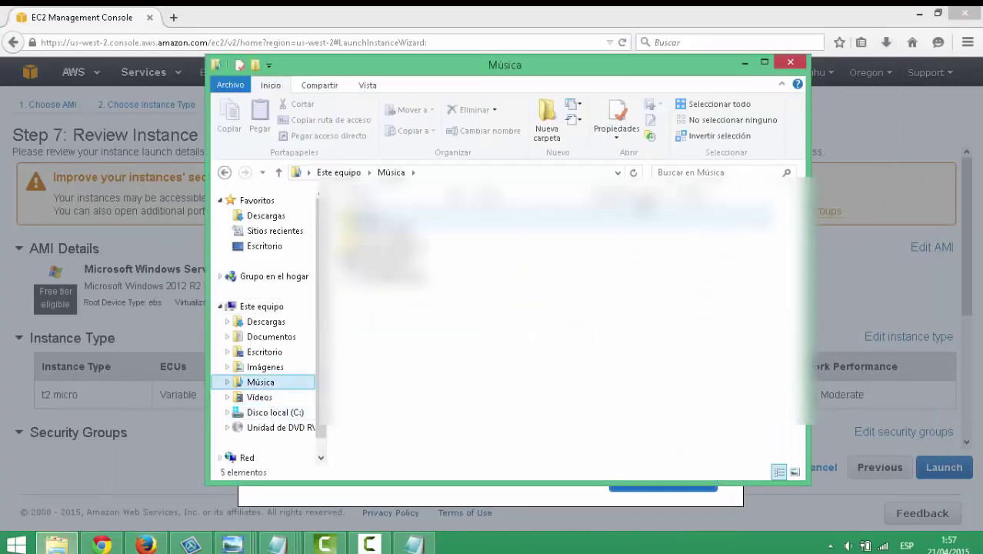
click(885, 43)
drag(793, 104, 570, 338)
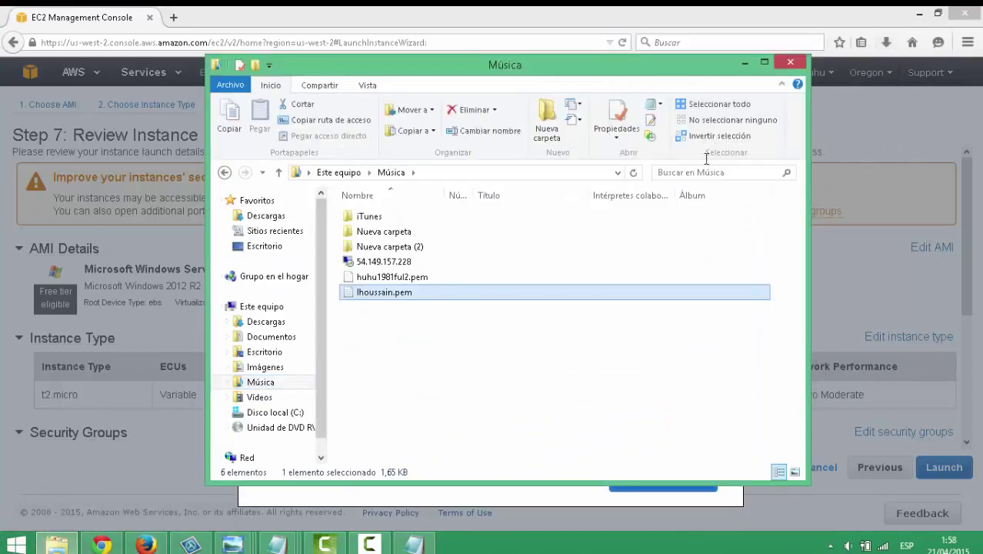
click(840, 65)
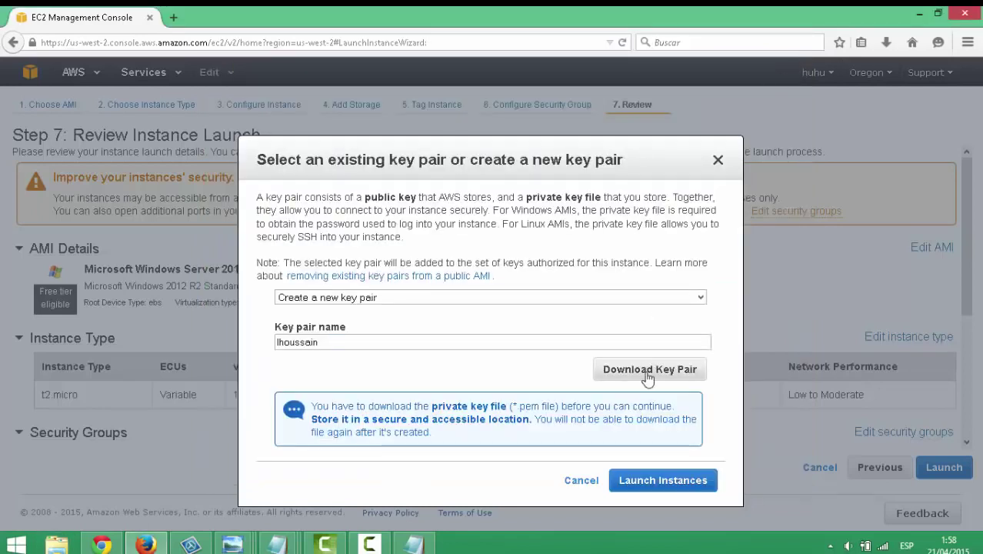
- Launch the instance with the new key pair and open the list of instances
click(653, 482)
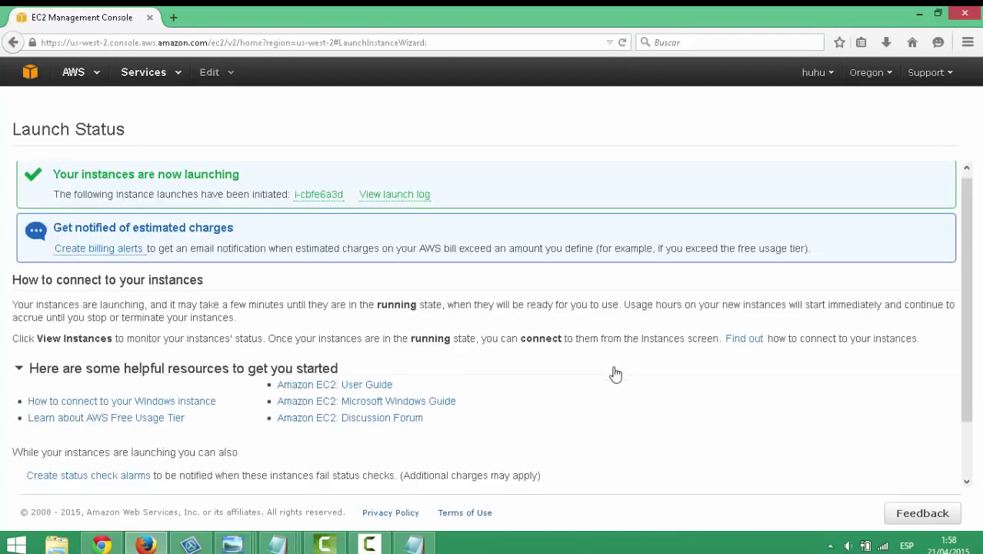
scroll(616, 373, down, 2)
scroll(616, 374, up, 2)
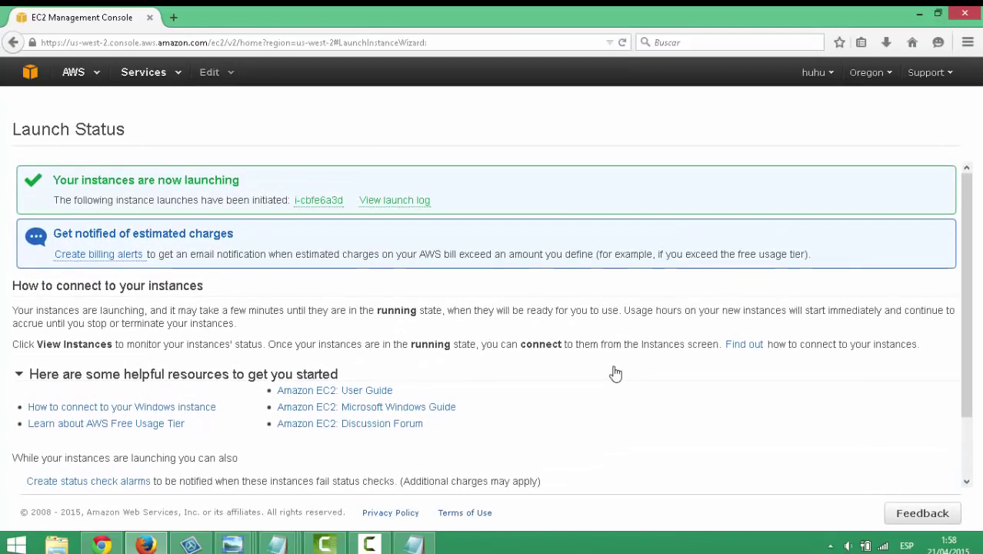
scroll(616, 372, down, 2)
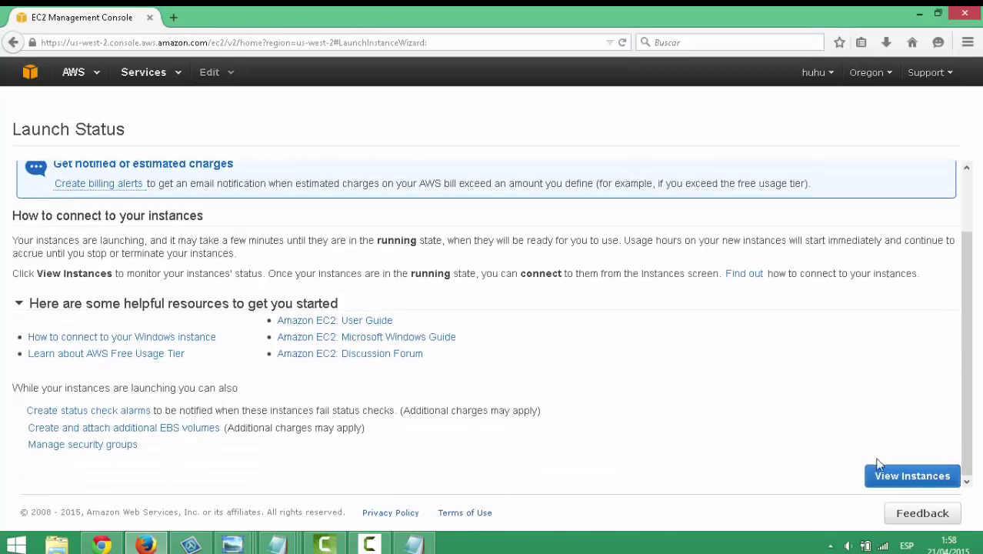
click(899, 478)
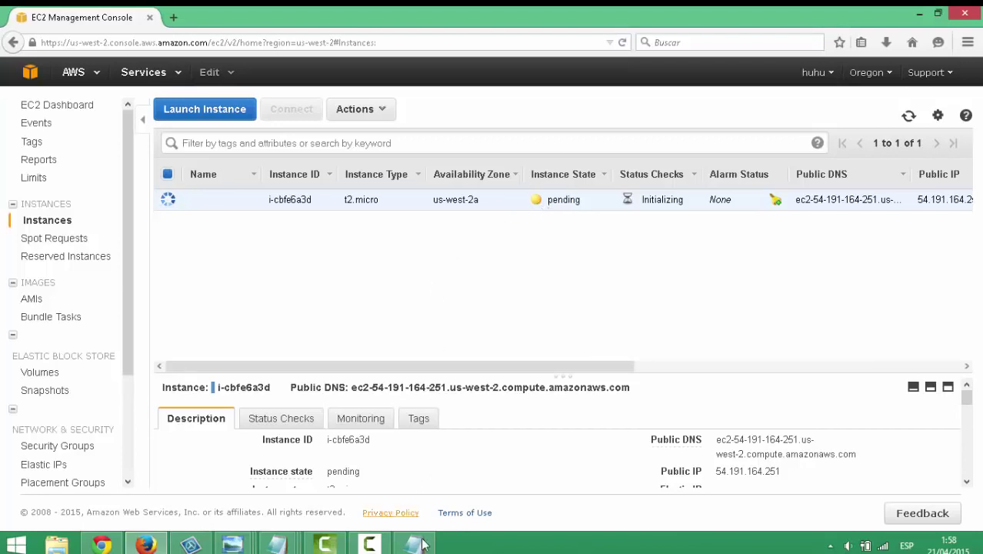
click(370, 545)
click(914, 479)
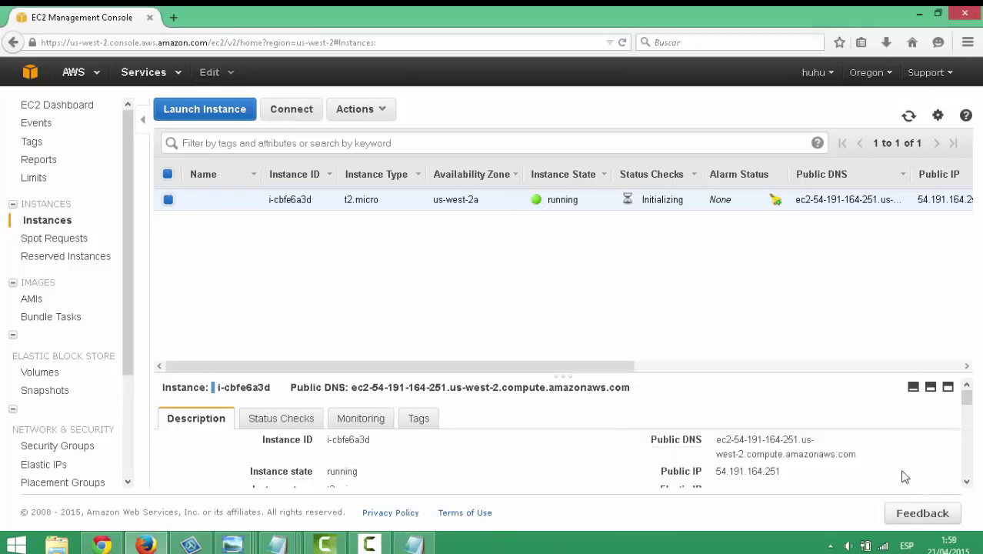
- Try to retrieve the default Windows administrator password of the t2.micro instance
right_click(557, 202)
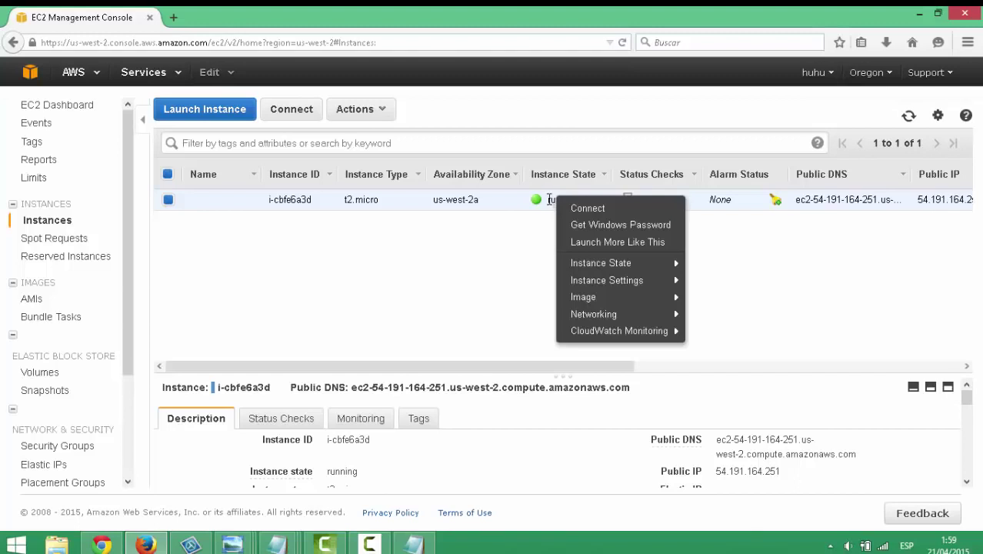
click(606, 229)
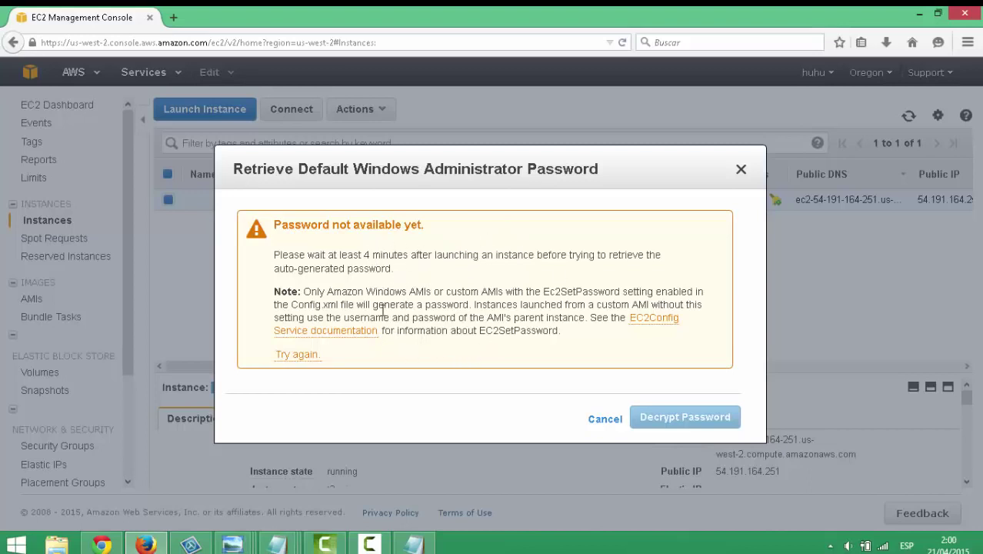
click(369, 545)
click(877, 481)
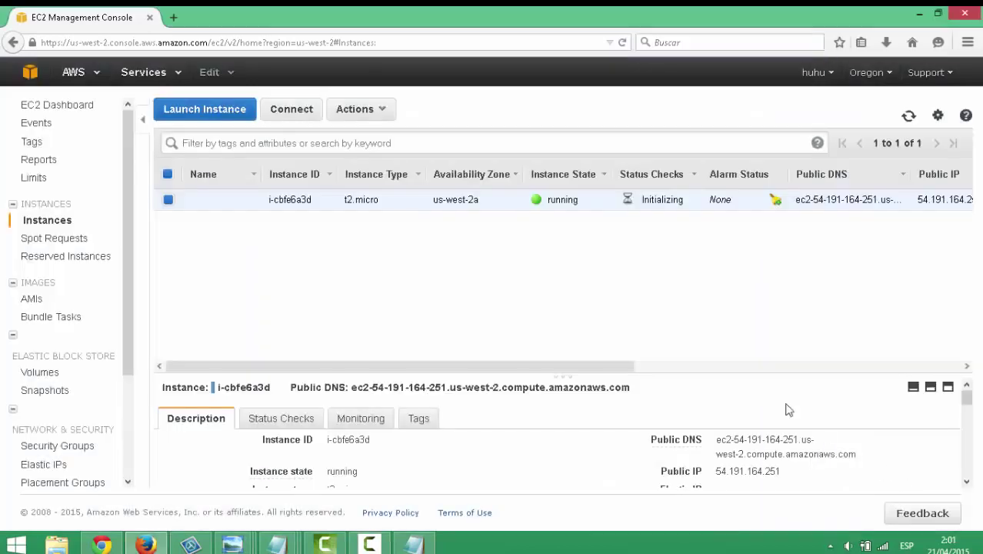
- Decrypt the t2.micro instance's default Windows administrator password, loading the private key .pem file from the Música folder as the key pair
right_click(559, 202)
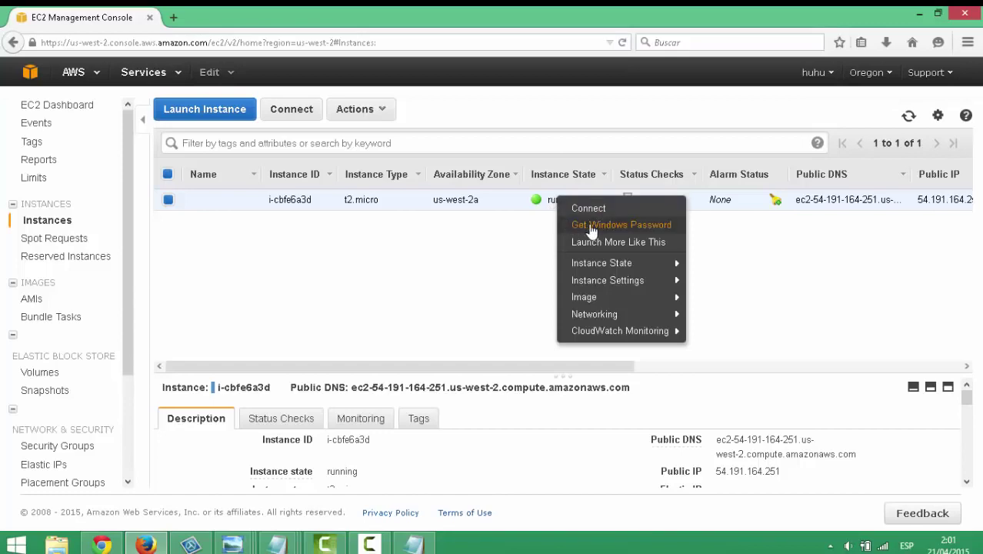
click(615, 224)
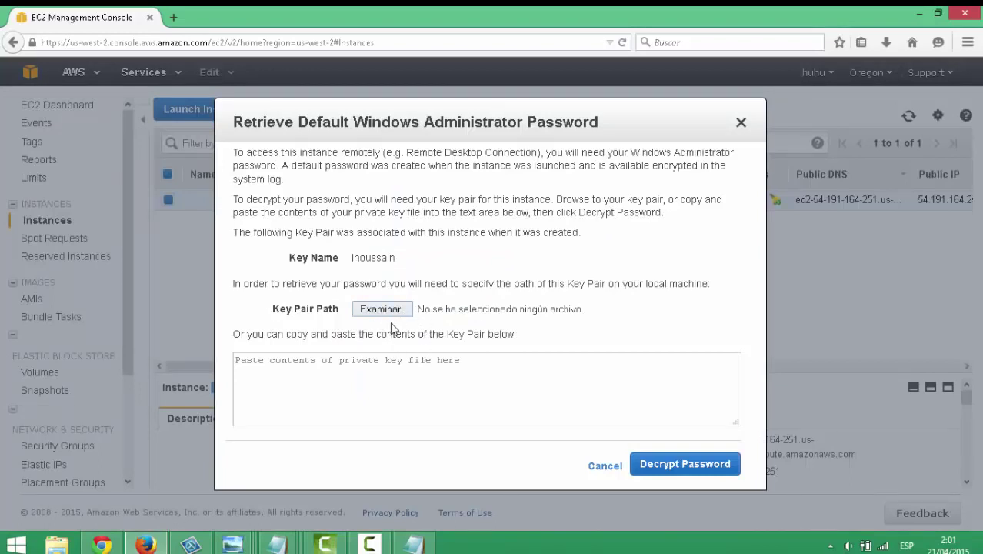
click(391, 309)
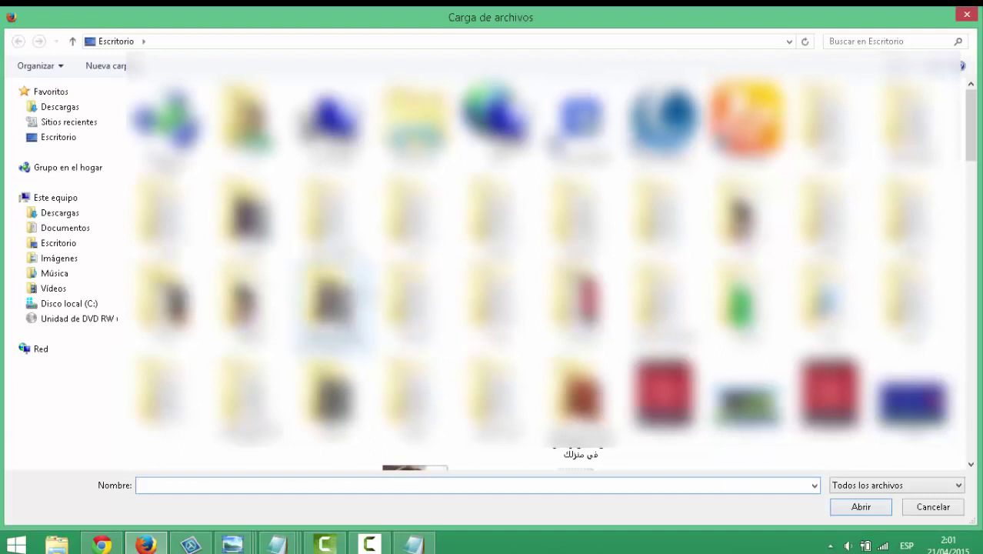
click(65, 289)
click(63, 276)
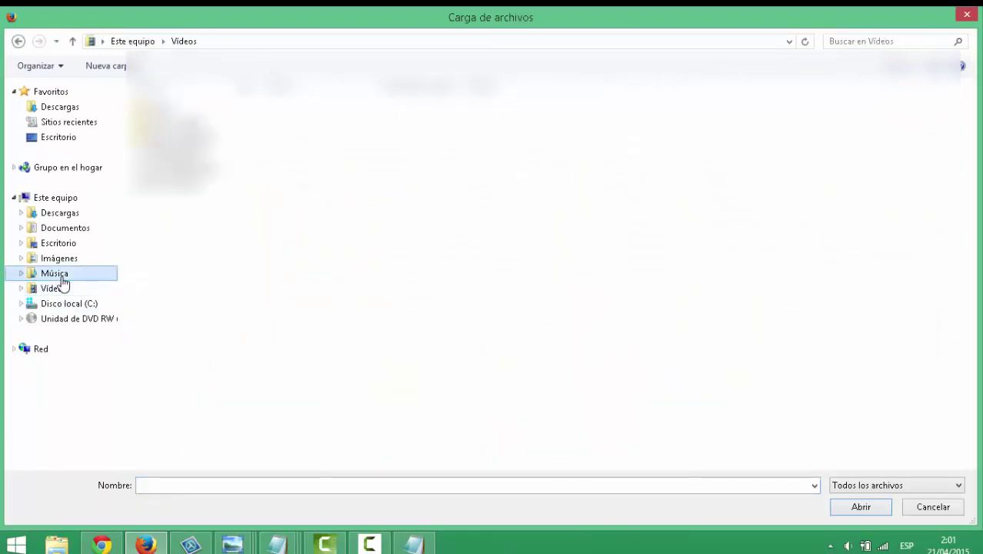
click(176, 187)
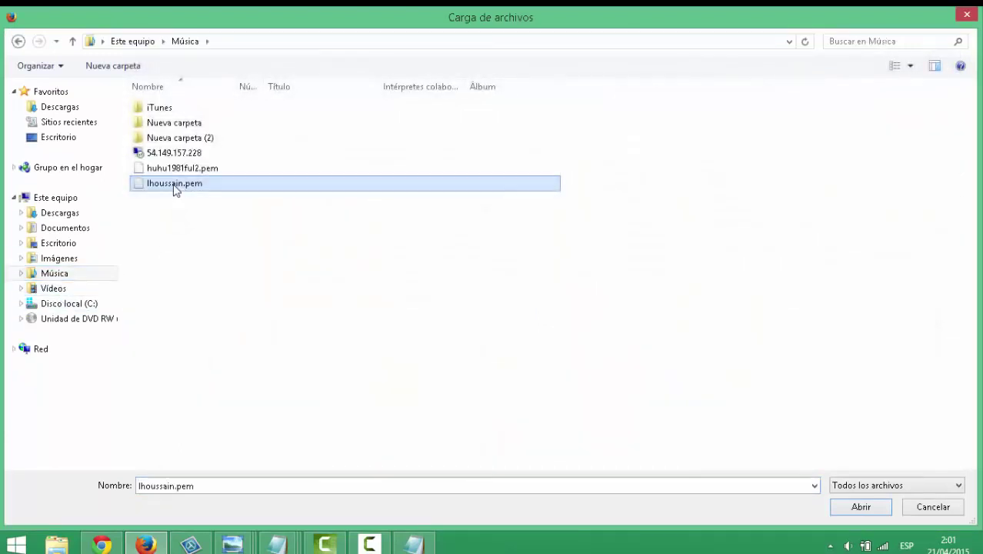
click(178, 191)
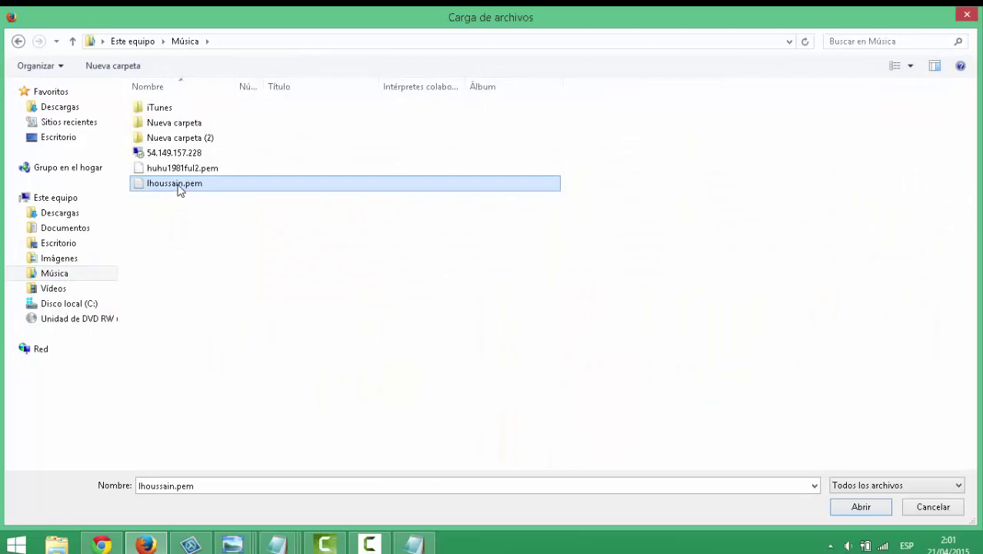
click(860, 510)
click(865, 508)
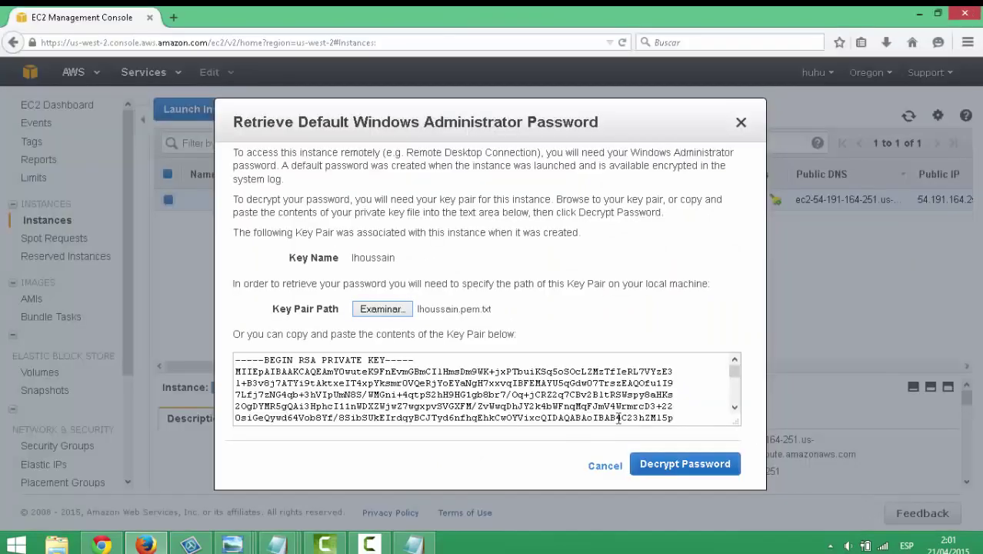
click(680, 472)
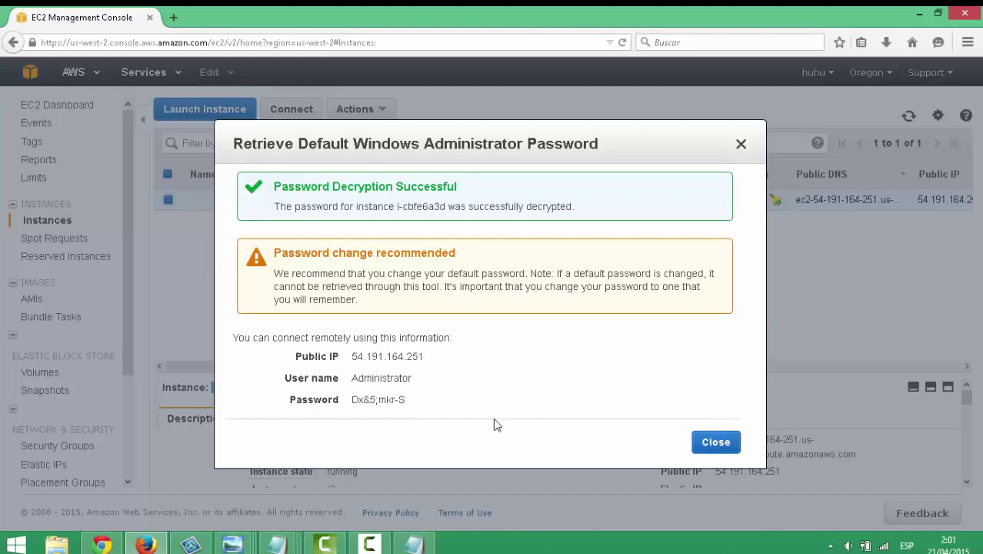
- Copy the decrypted administrator password and close the password retrieval dialog
drag(406, 401, 352, 401)
right_click(360, 400)
click(398, 412)
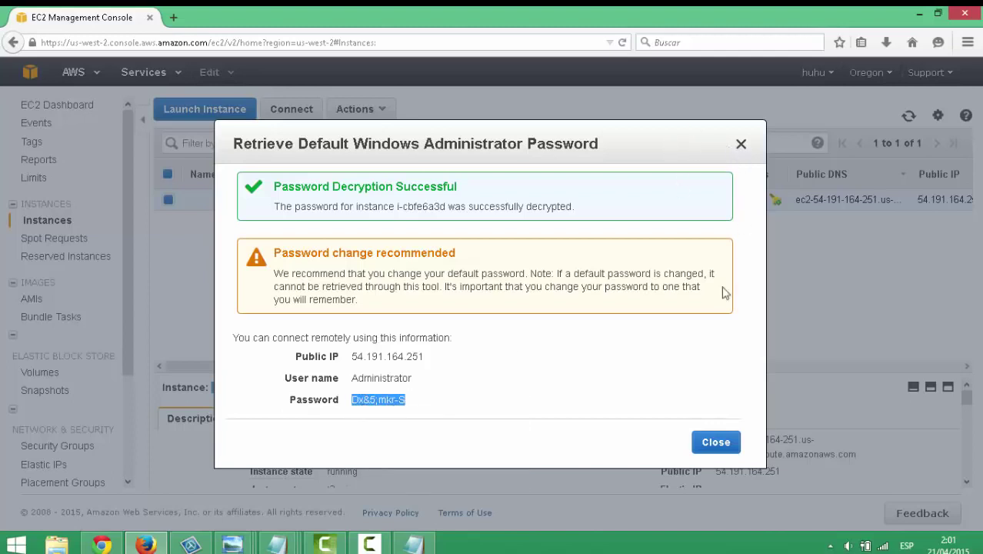
click(716, 442)
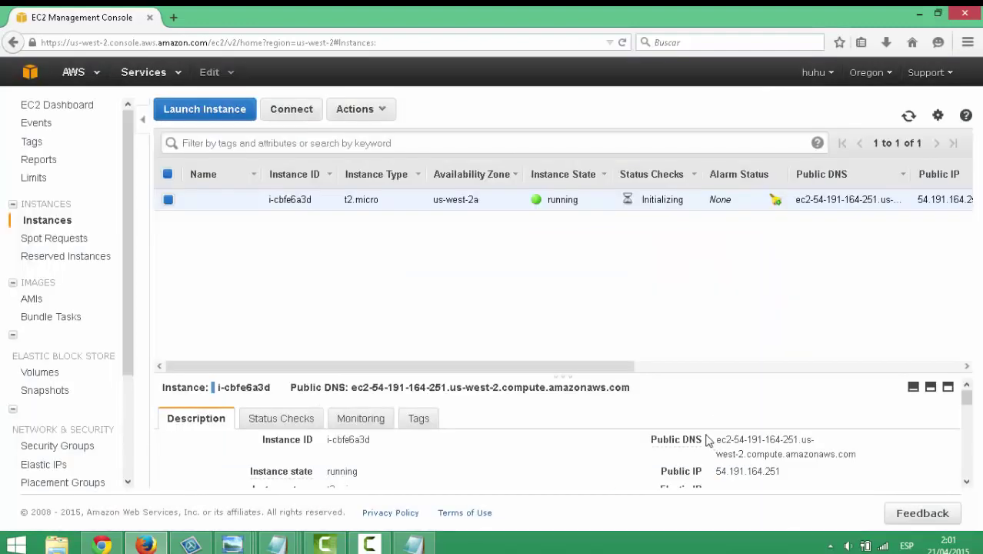
- Download the instance's Remote Desktop file, opening it with Conexión a Escritorio remoto, and dismiss the connection prompt and the connect dialog
right_click(559, 201)
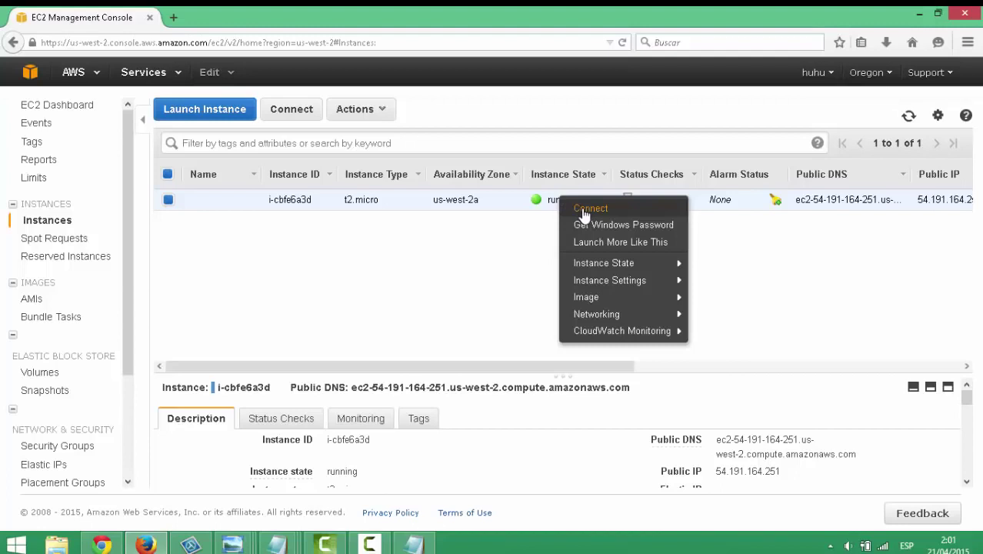
click(588, 215)
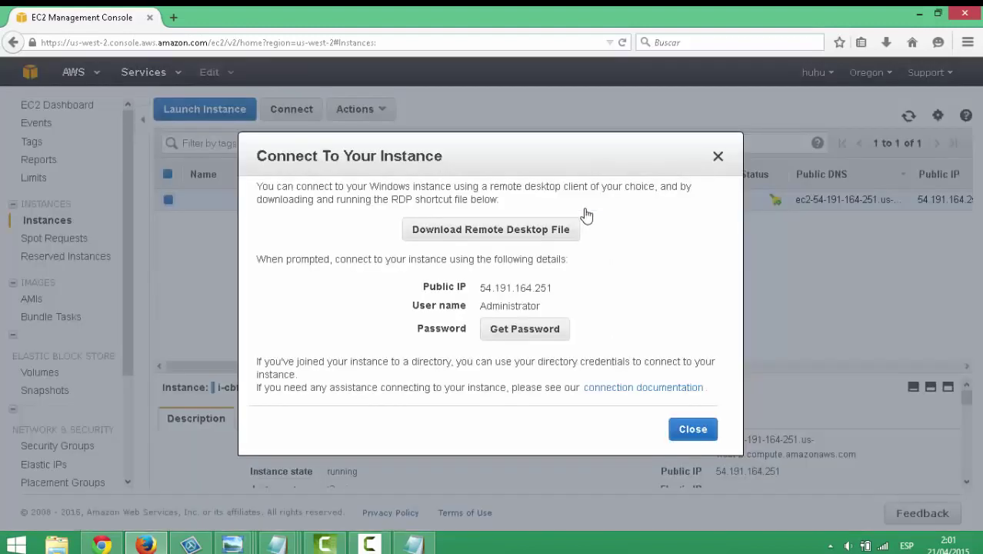
click(510, 231)
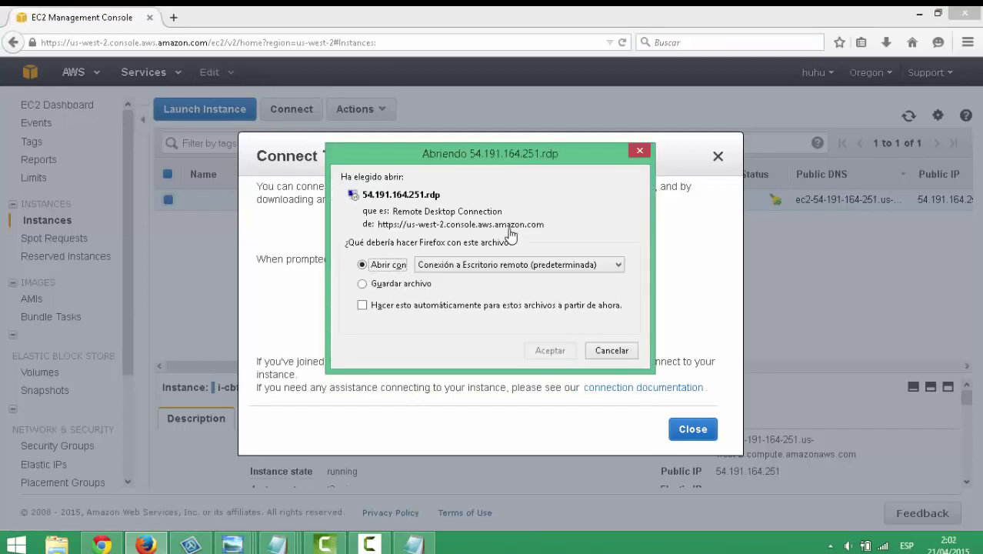
click(557, 351)
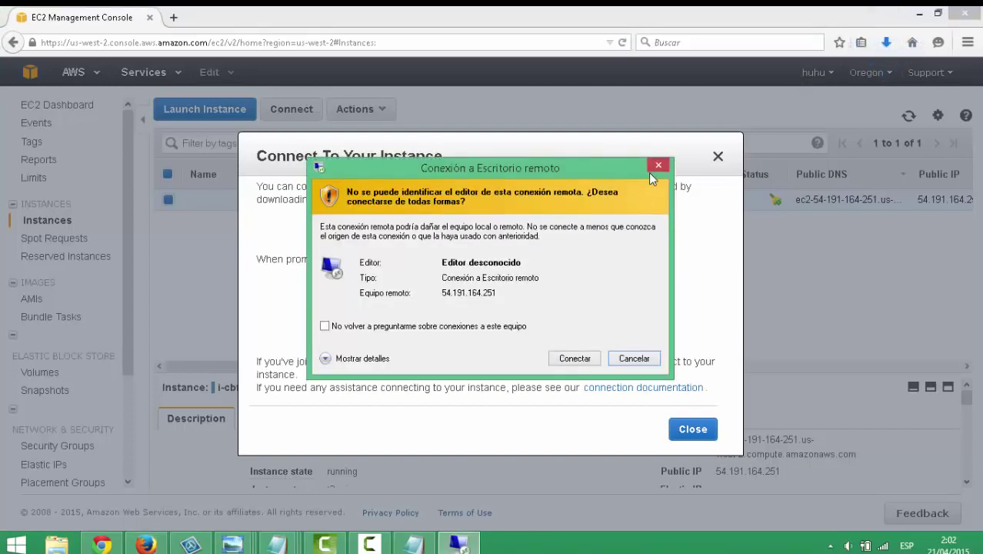
click(658, 166)
click(718, 156)
- Open the downloaded 54.191.164.251.rdp file and connect to the instance, choosing not to be asked again about connections to this computer
click(886, 43)
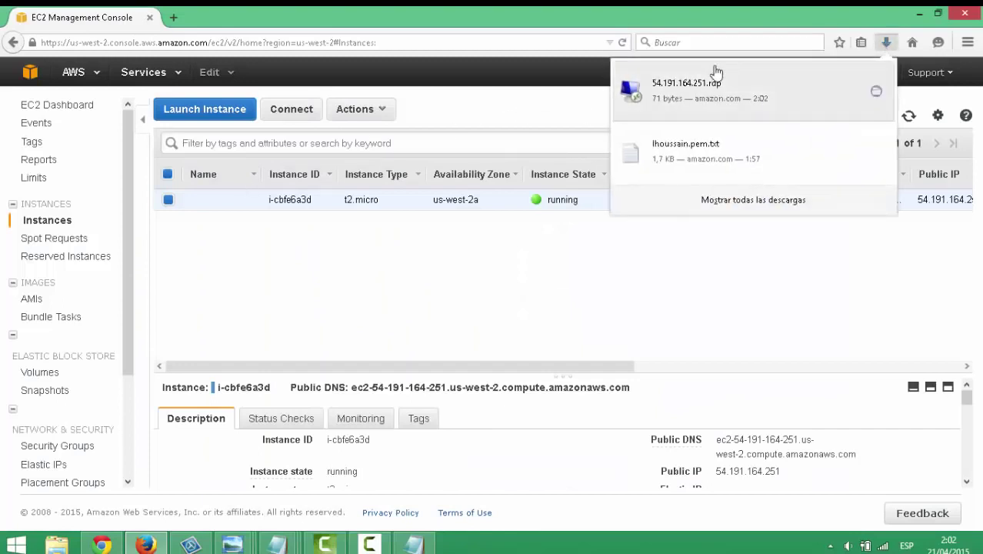
click(685, 92)
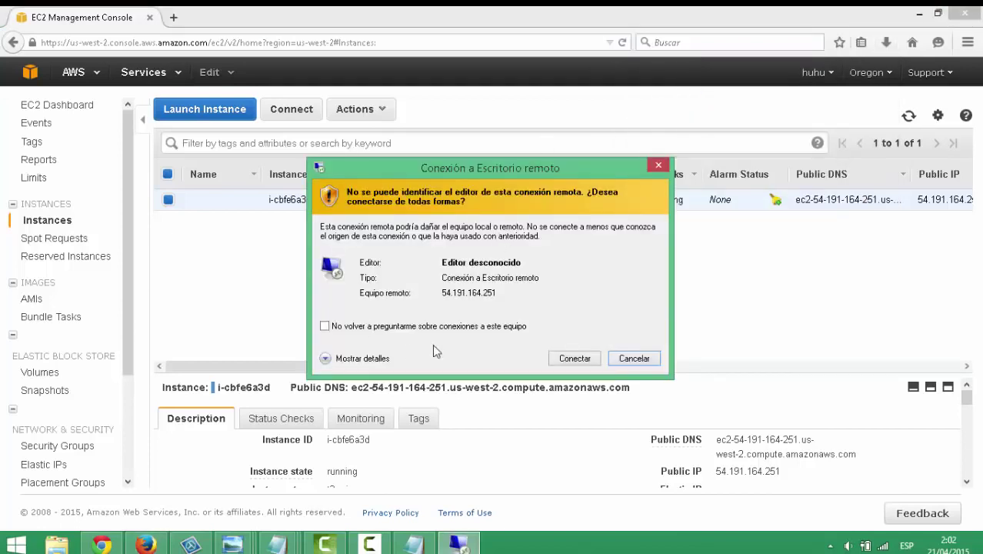
click(327, 327)
click(575, 359)
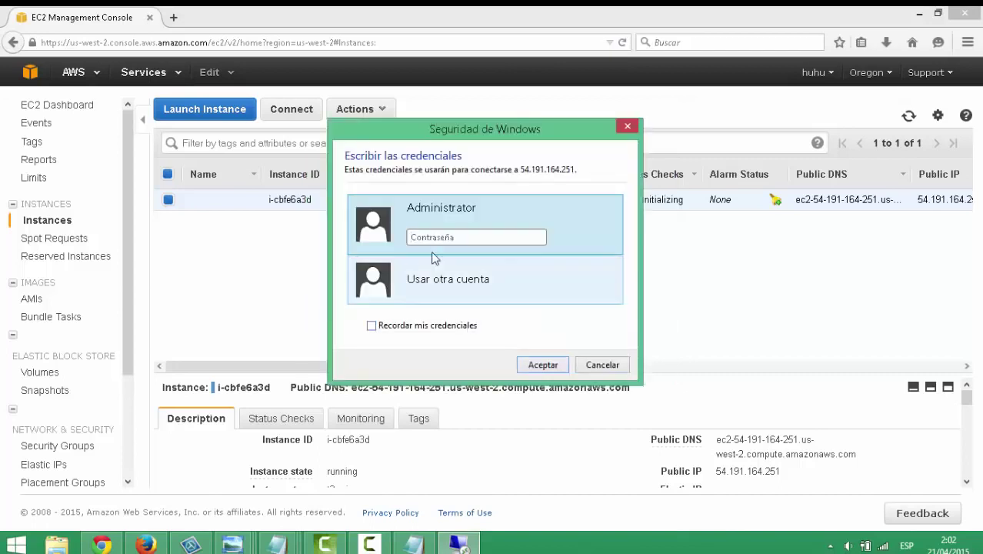
- Sign in to the remote server as Administrator by pasting the copied account password, and complete the remote connection
right_click(438, 238)
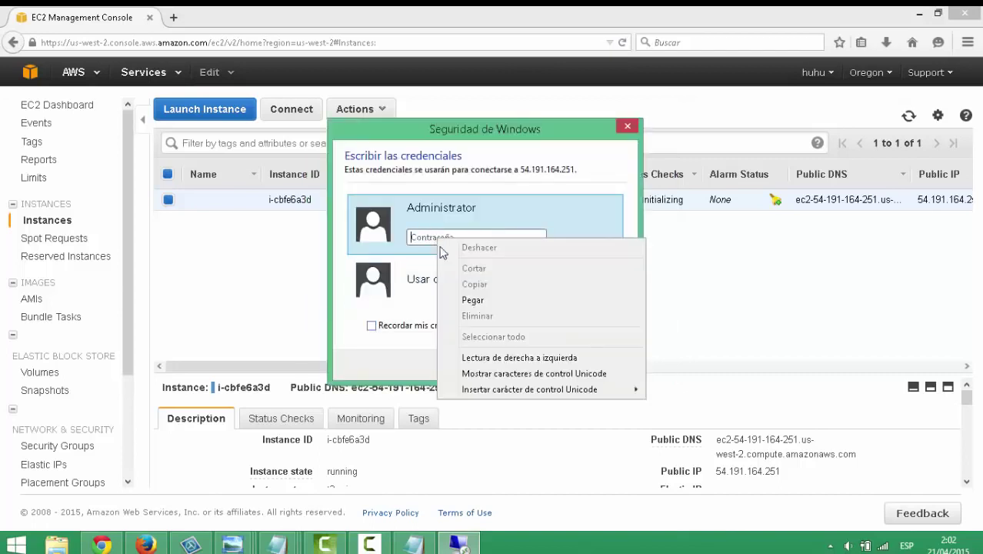
click(469, 298)
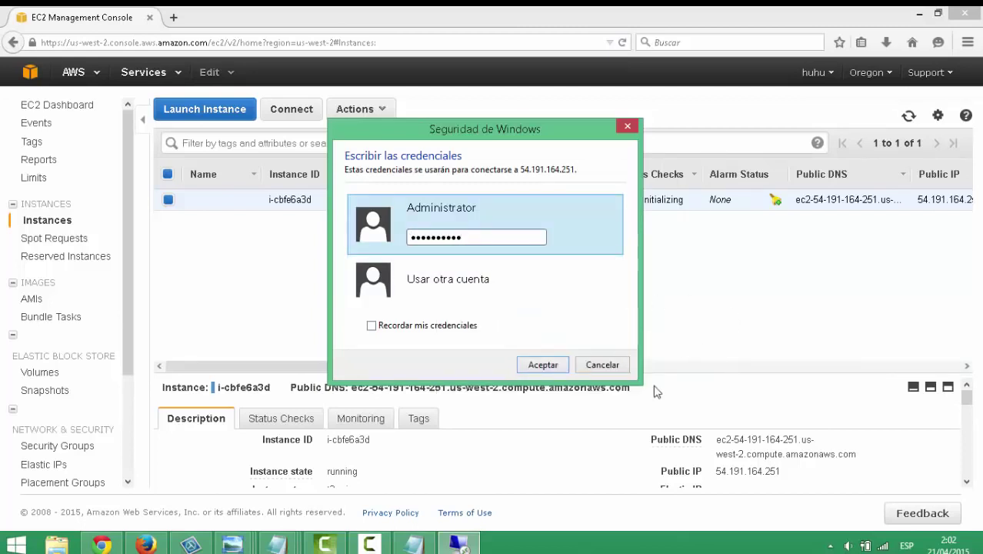
click(545, 368)
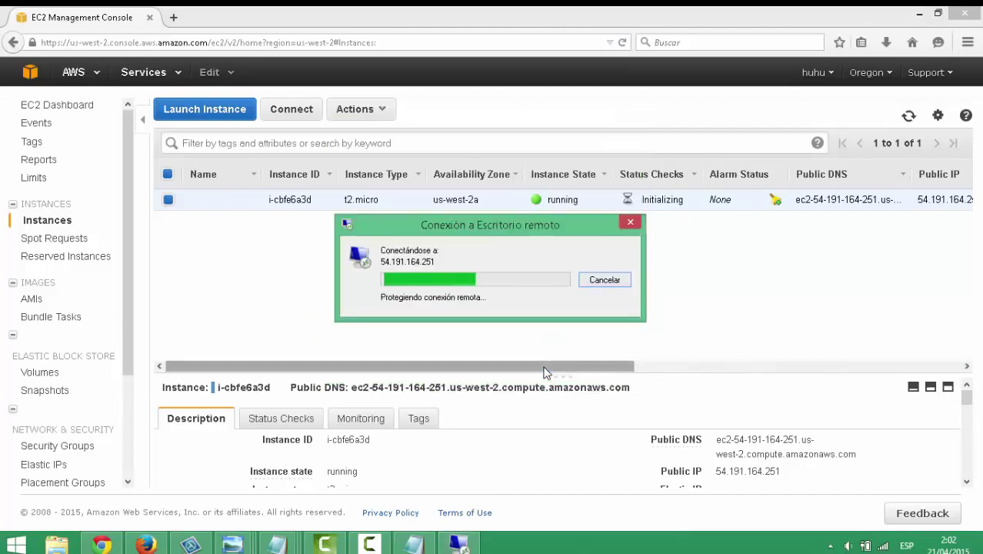
click(363, 366)
click(537, 394)
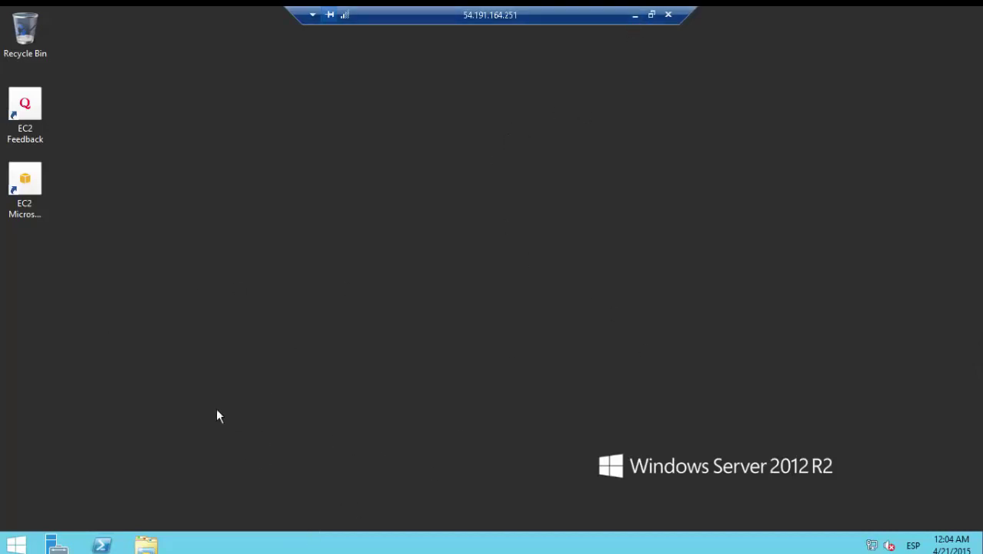
- Turn off IE Enhanced Security Configuration for Administrators and Users in Server Manager's Local Server properties, and close Server Manager
click(63, 544)
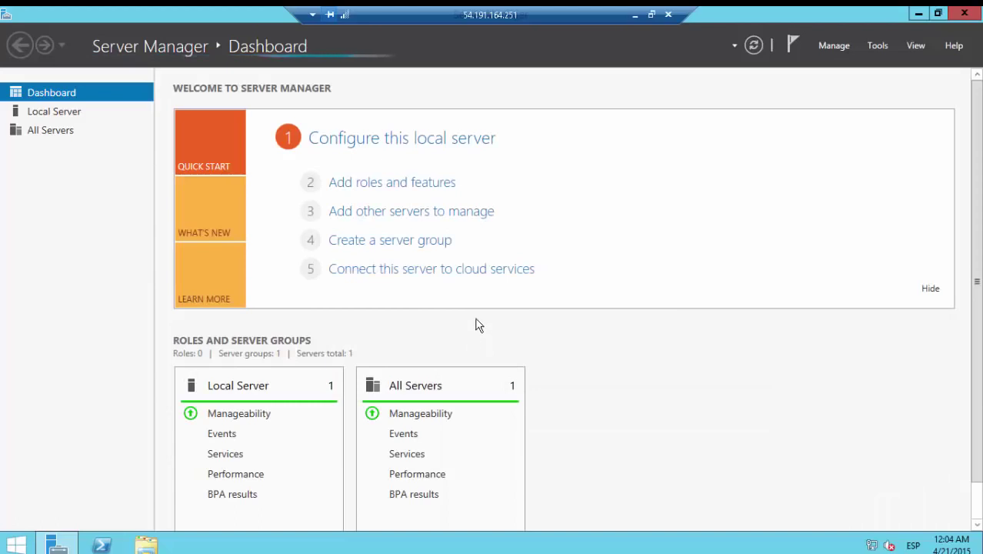
click(52, 115)
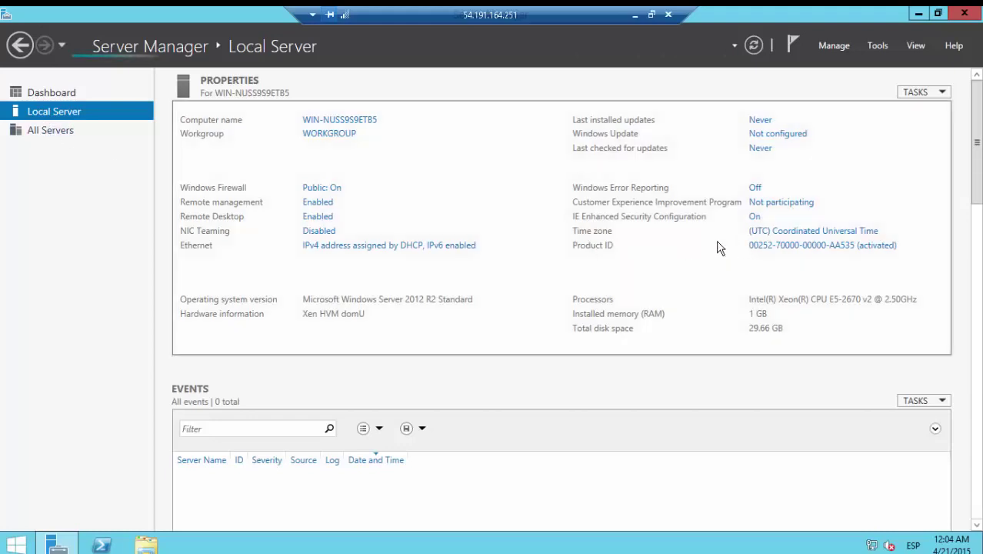
click(754, 218)
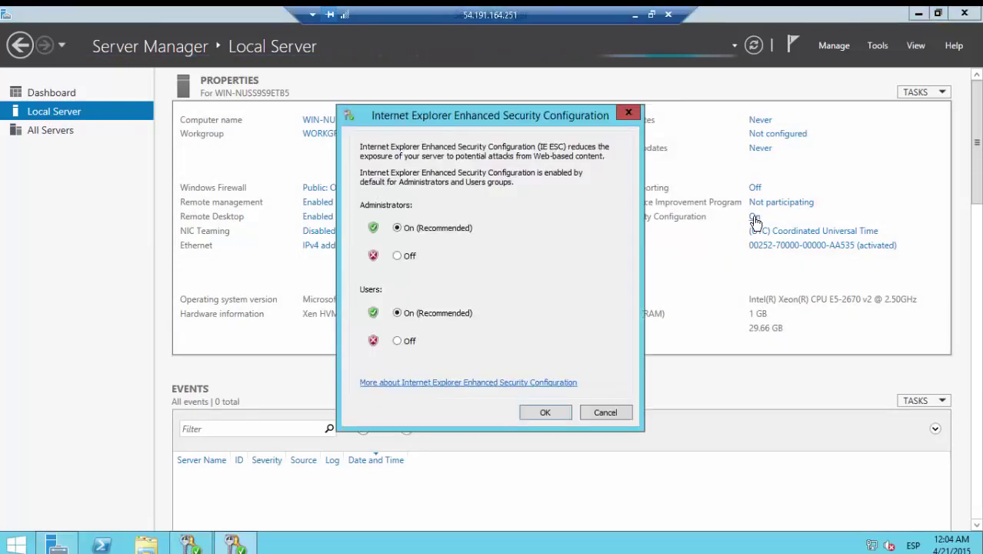
click(398, 259)
click(398, 341)
click(543, 412)
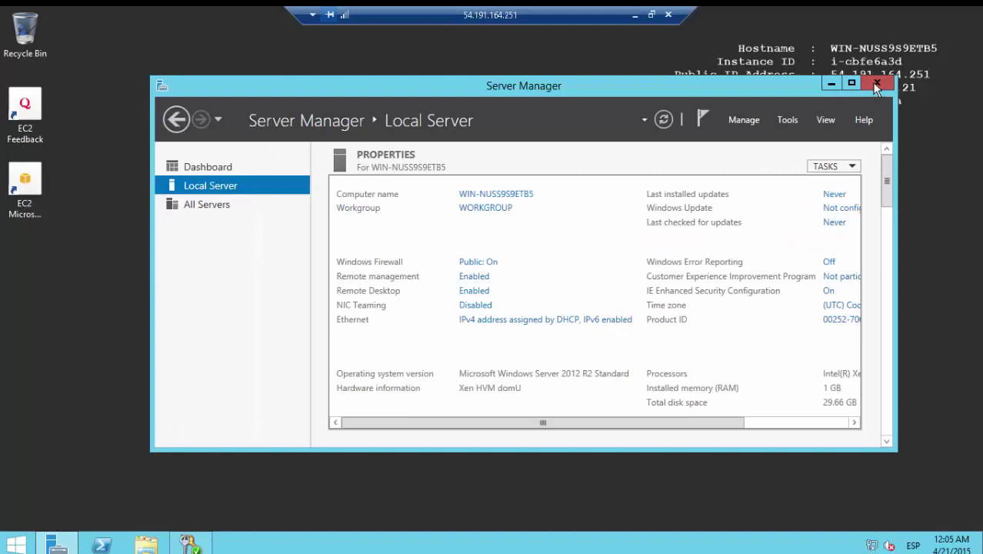
click(877, 84)
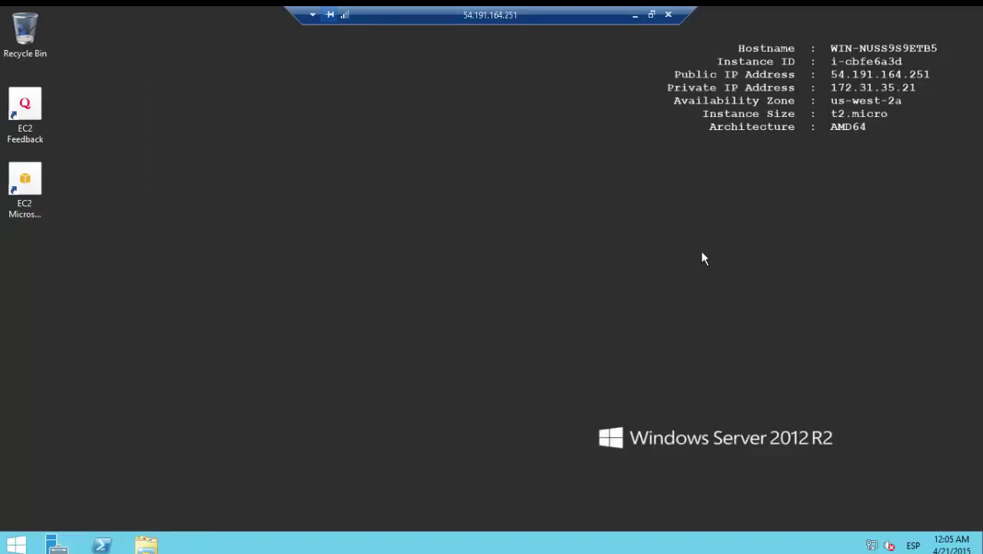
- Launch Internet Explorer on the server, maximize its window, and go to google.com
click(13, 546)
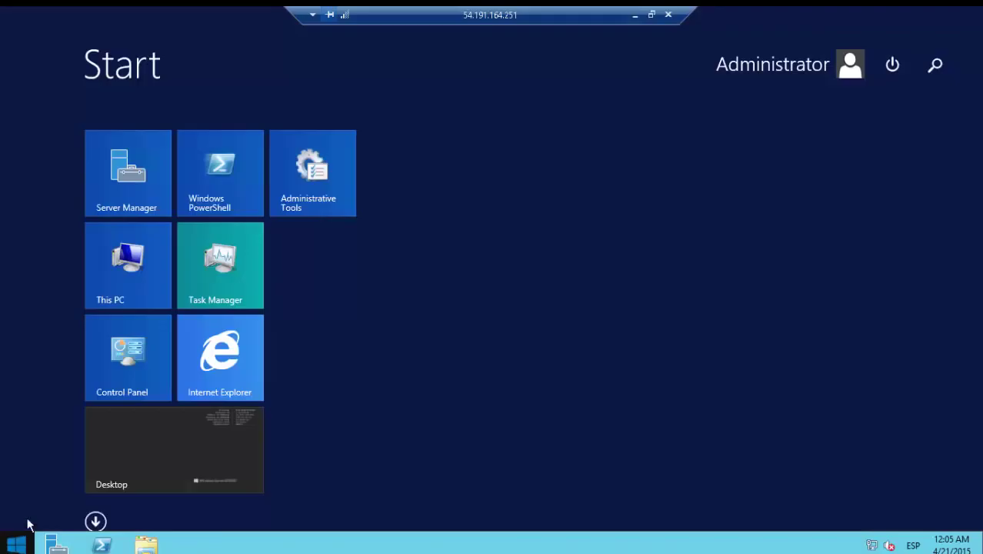
click(226, 355)
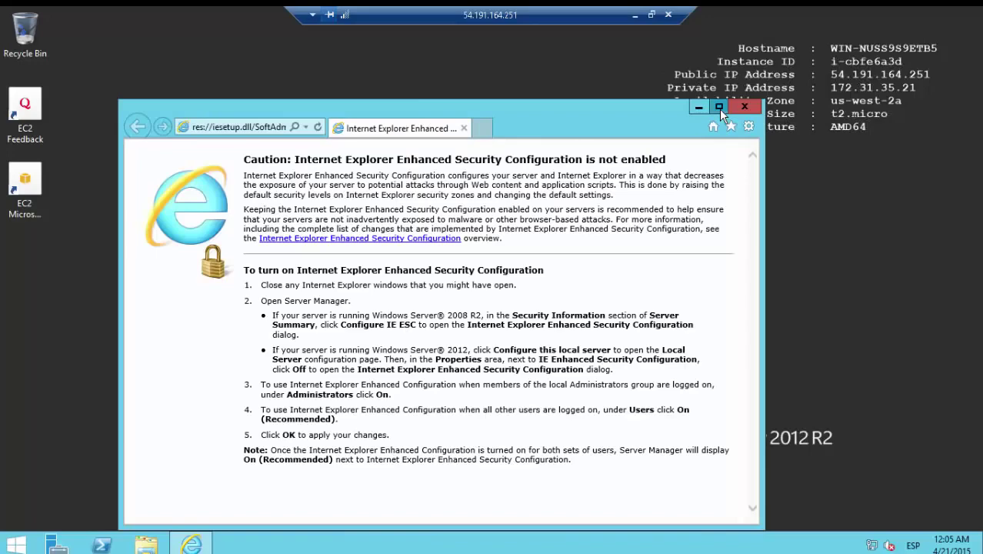
click(719, 108)
click(236, 36)
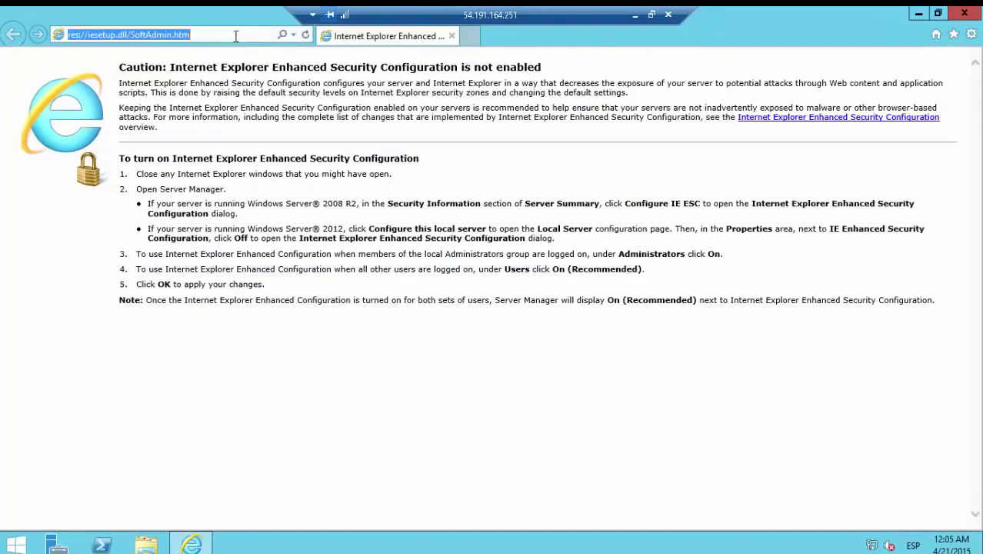
text(goog)
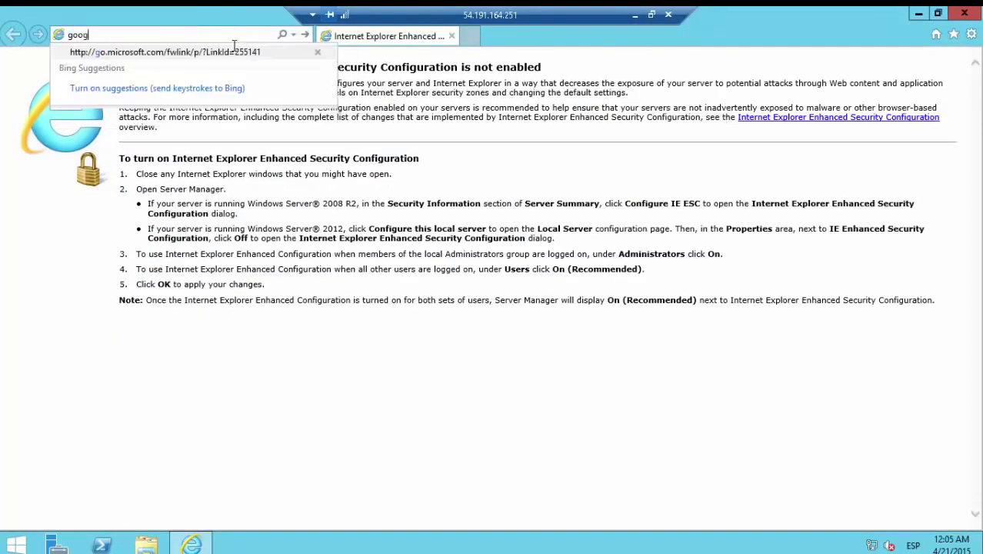
text(le)
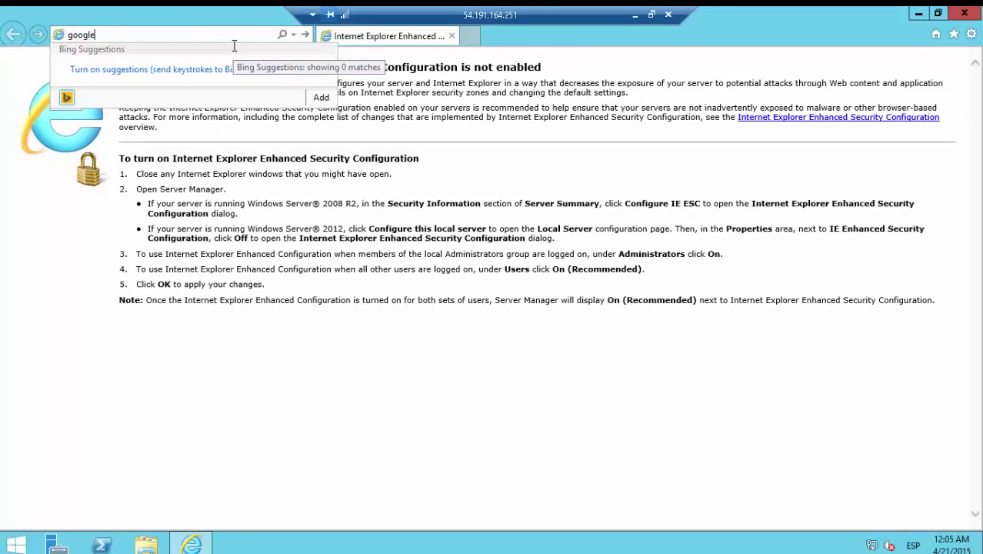
text(.com)
key(Return)
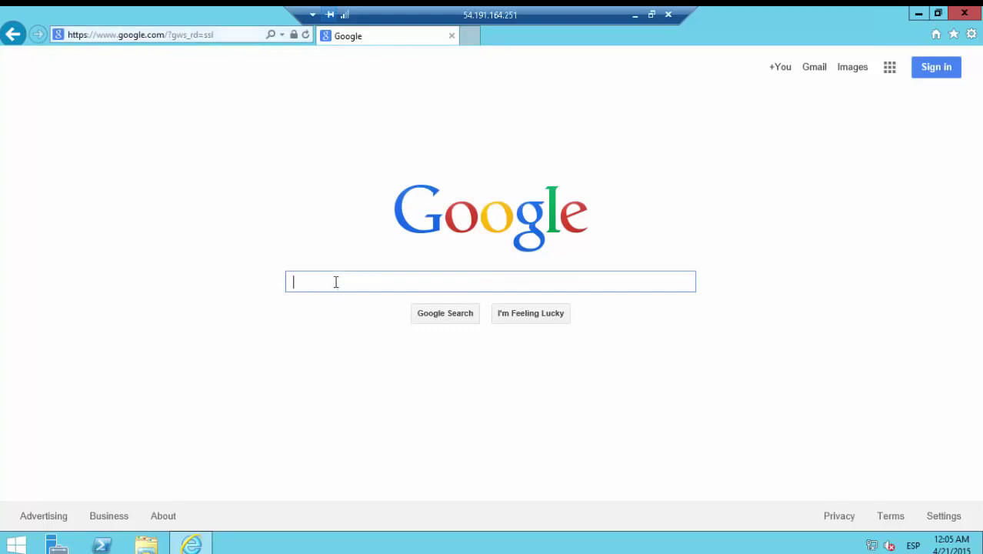
- Search Google for "google chrome" and open the Download Google Chrome result
text(google)
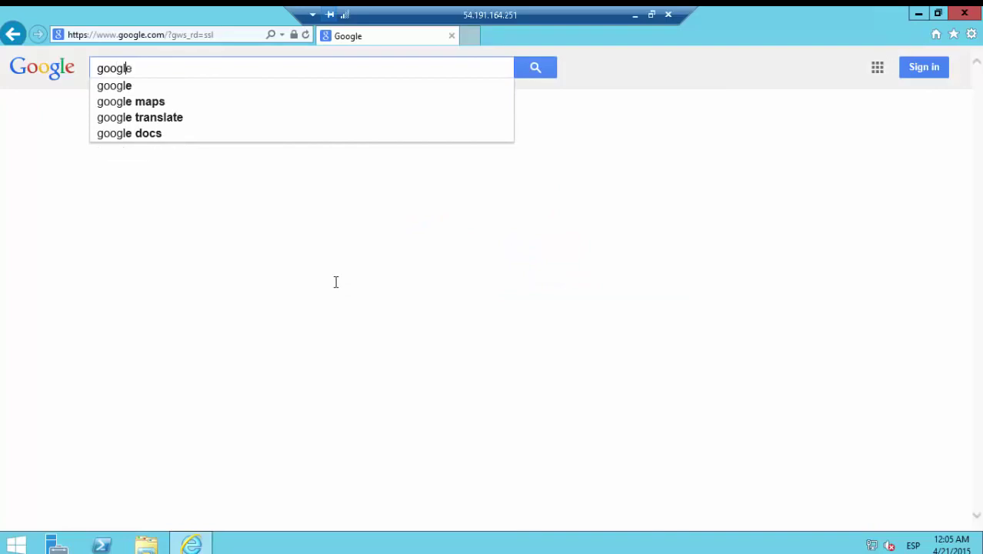
text( chrome)
key(Return)
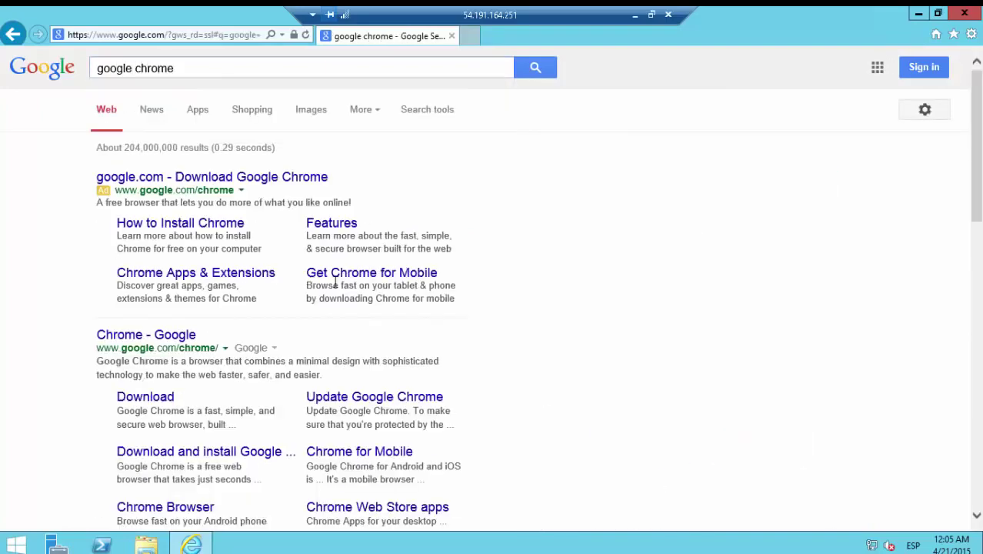
click(177, 179)
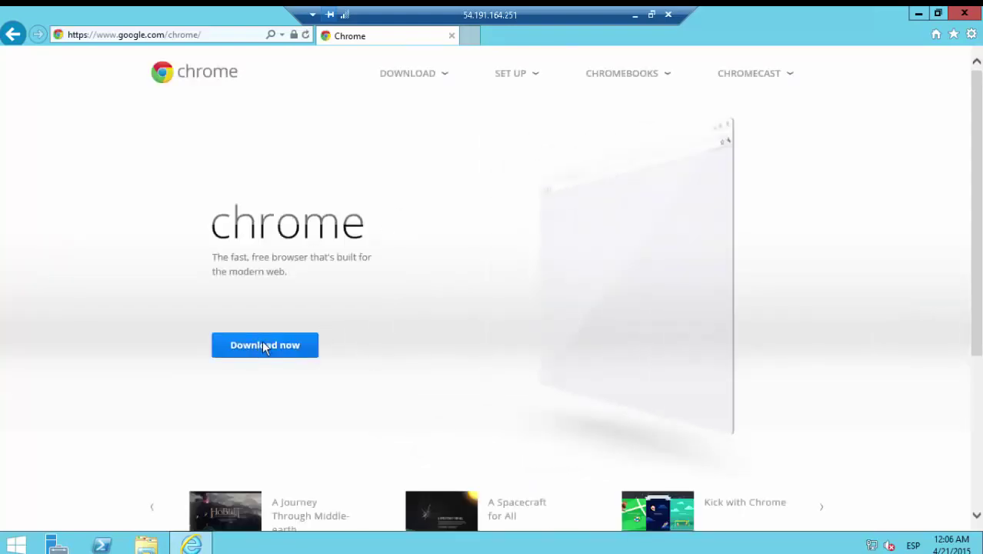
- Download and install Google Chrome, accepting its Terms of Service and keeping it as the default browser, and launch it on the server
click(264, 348)
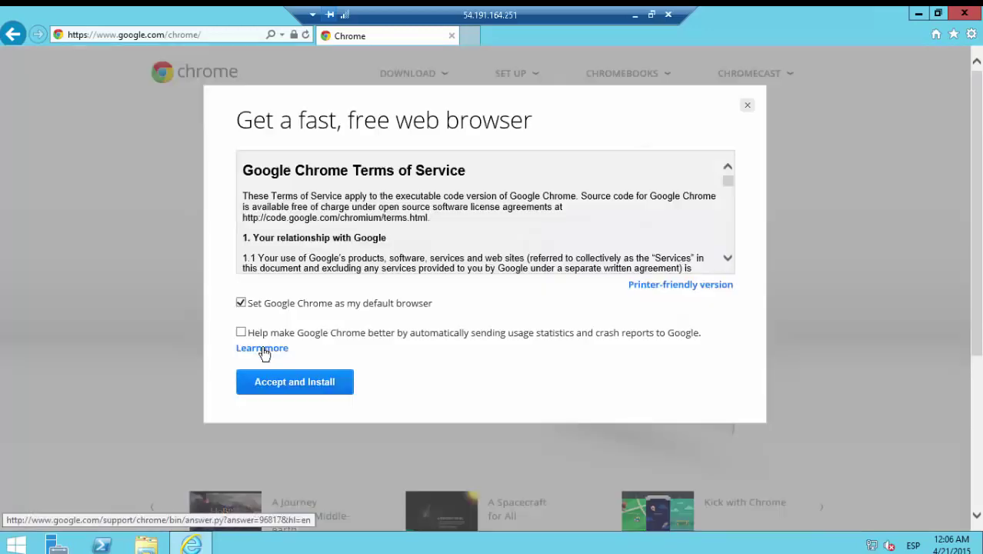
click(299, 384)
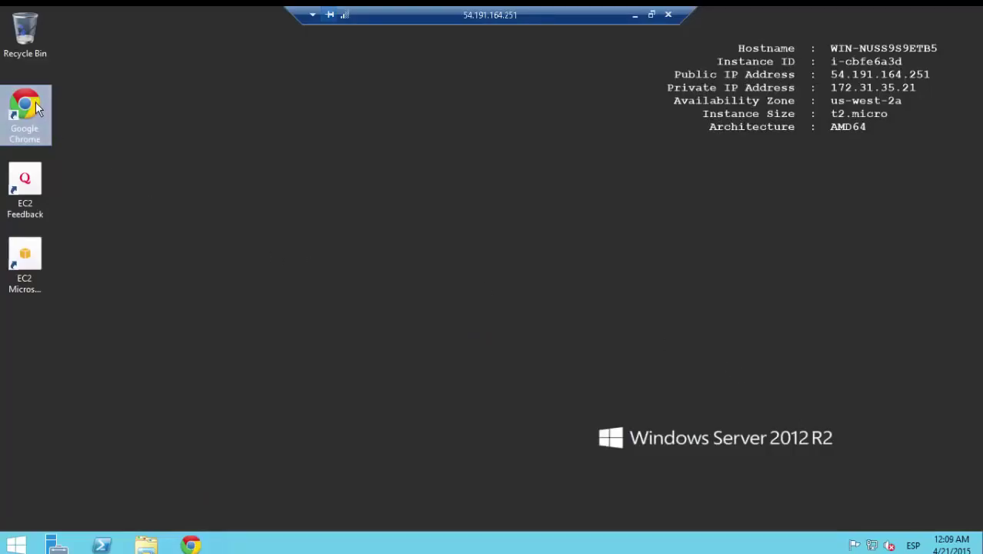
double_click(36, 108)
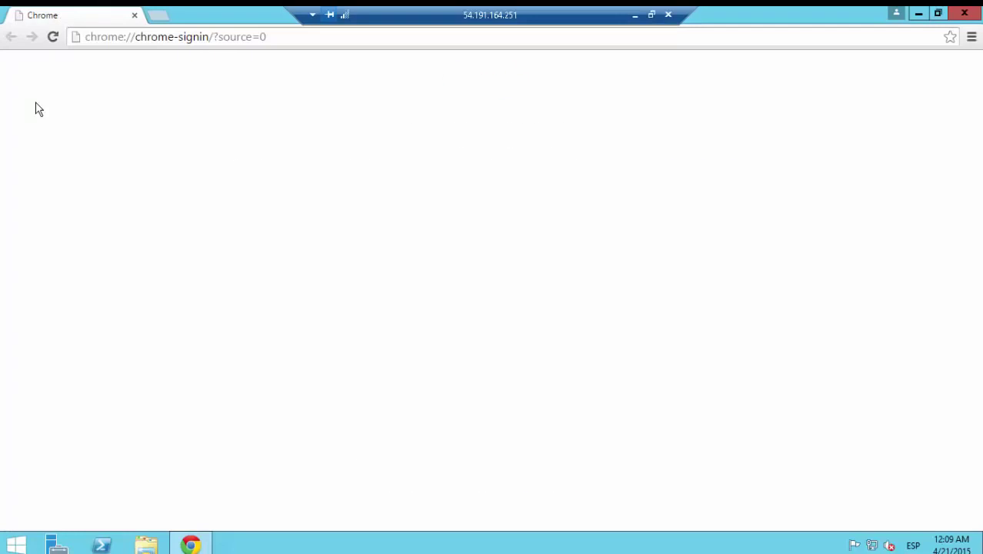
click(223, 40)
right_click(221, 39)
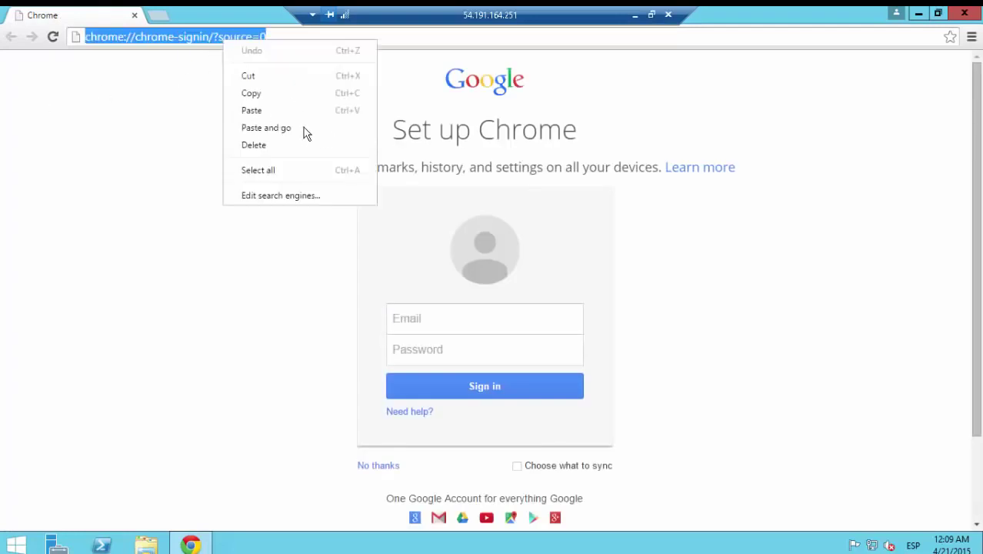
click(265, 115)
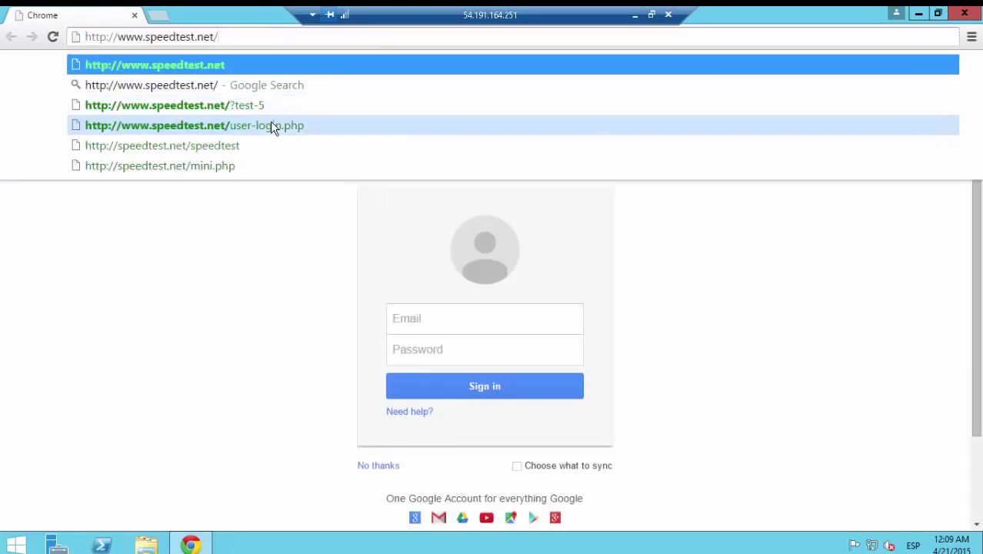
key(Return)
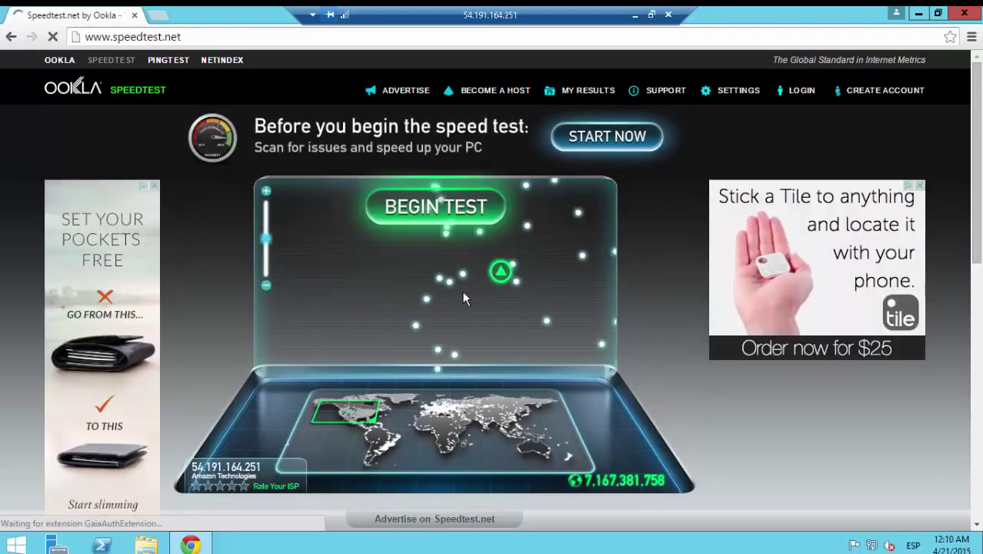
mouse_move(501, 277)
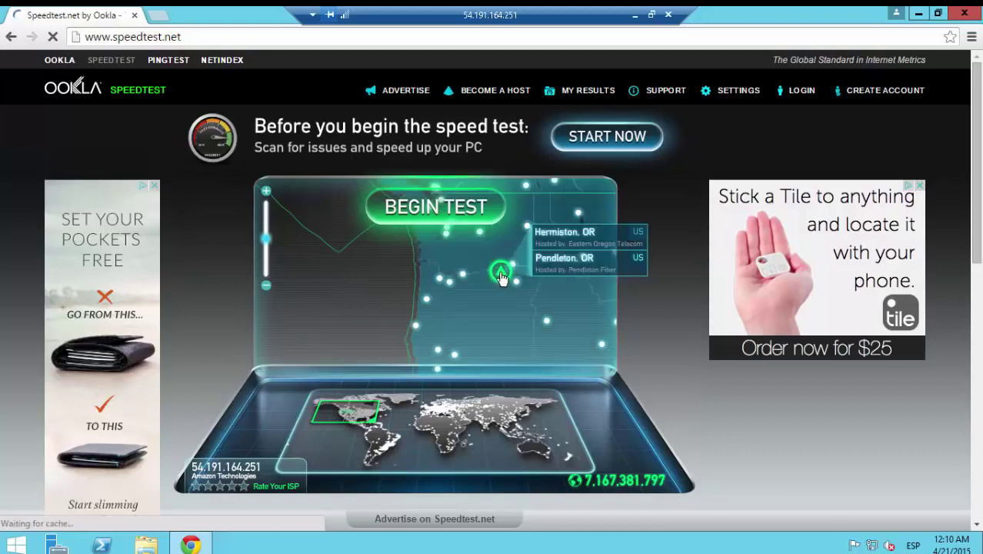
click(501, 277)
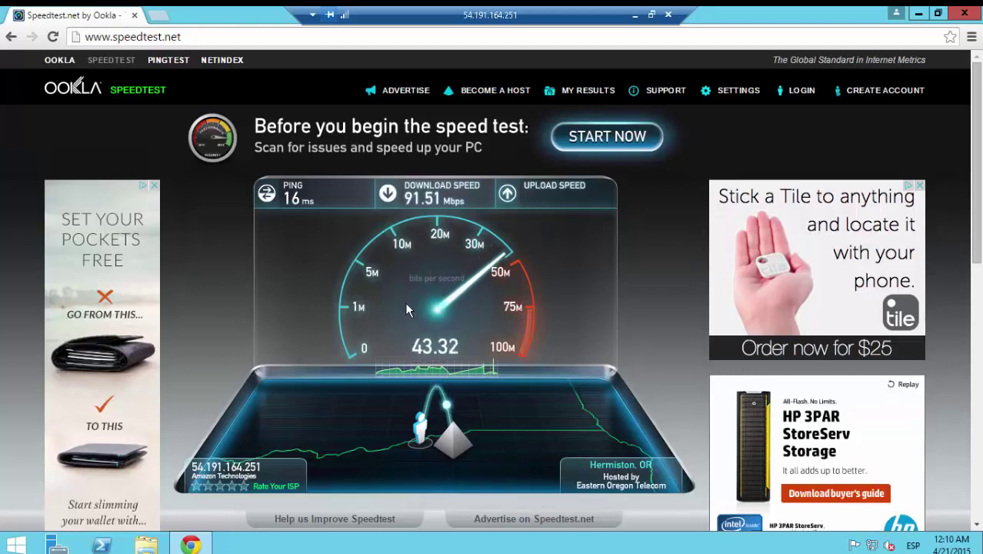
- Switch from the remote session to the local EC2 console and back, check the finished speed test results, and minimize Chrome
click(920, 17)
click(635, 15)
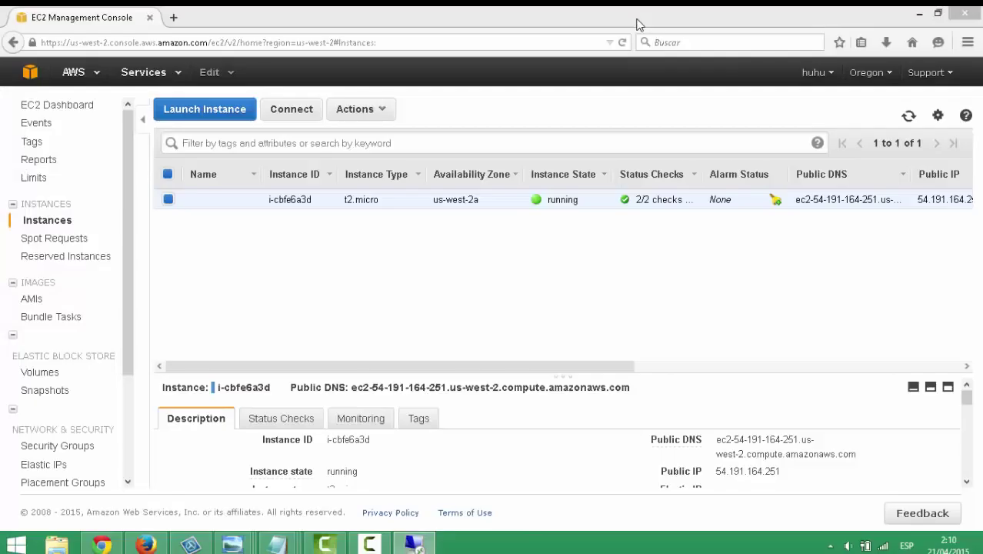
click(409, 547)
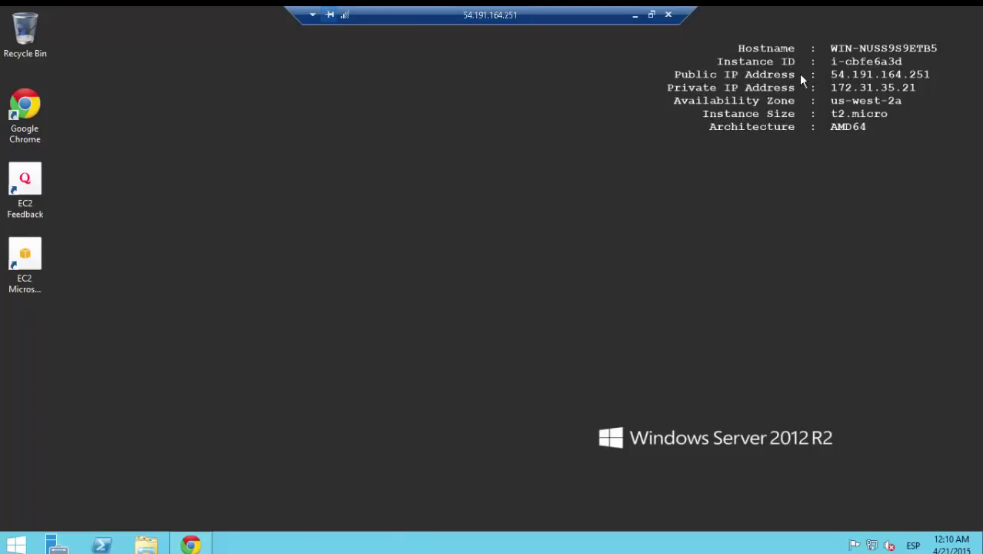
click(636, 15)
click(190, 545)
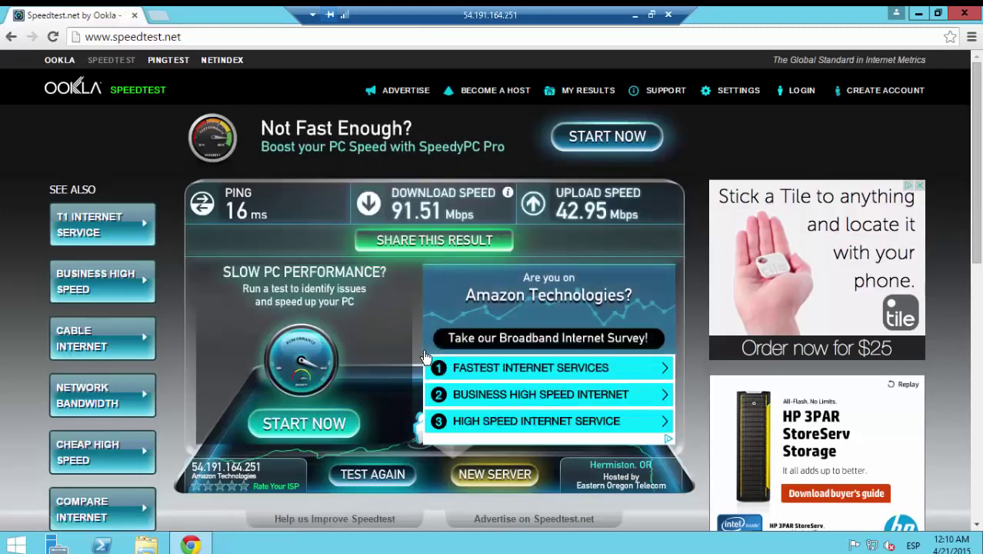
click(919, 13)
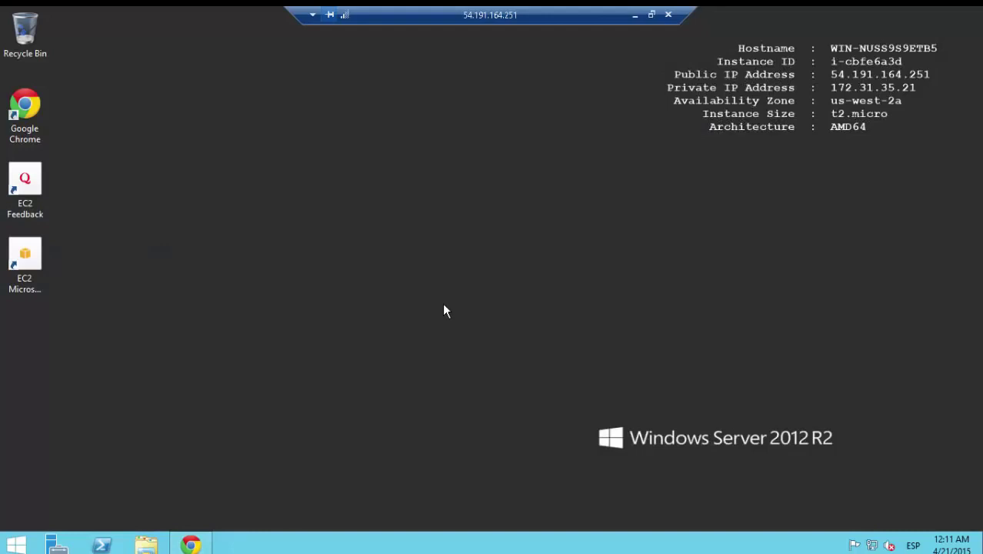